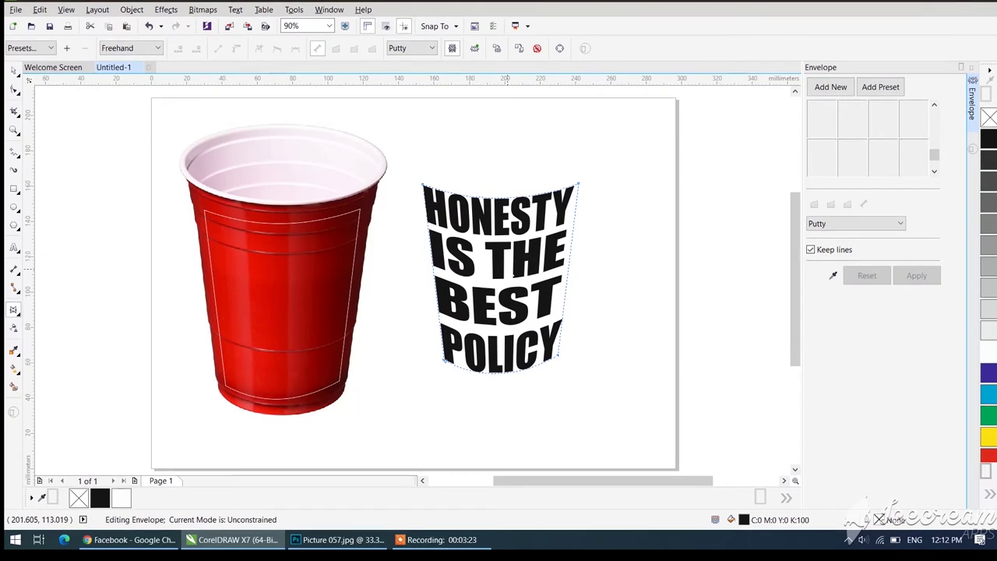
Step: Move the curved four-sided outline off the red cup to beyond the page's edge, clear of the warped lettering
click(13, 72)
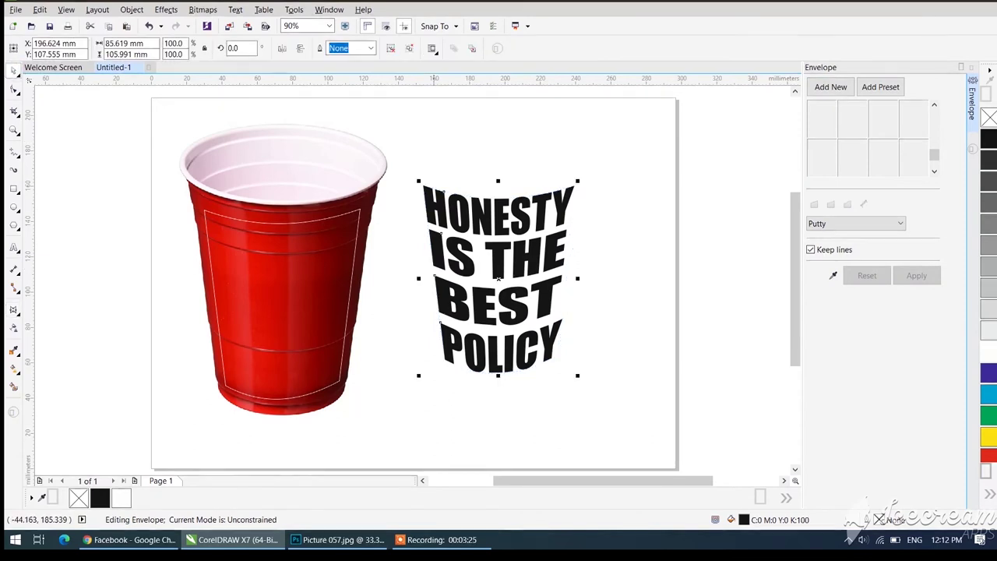
drag(354, 221, 760, 166)
click(505, 211)
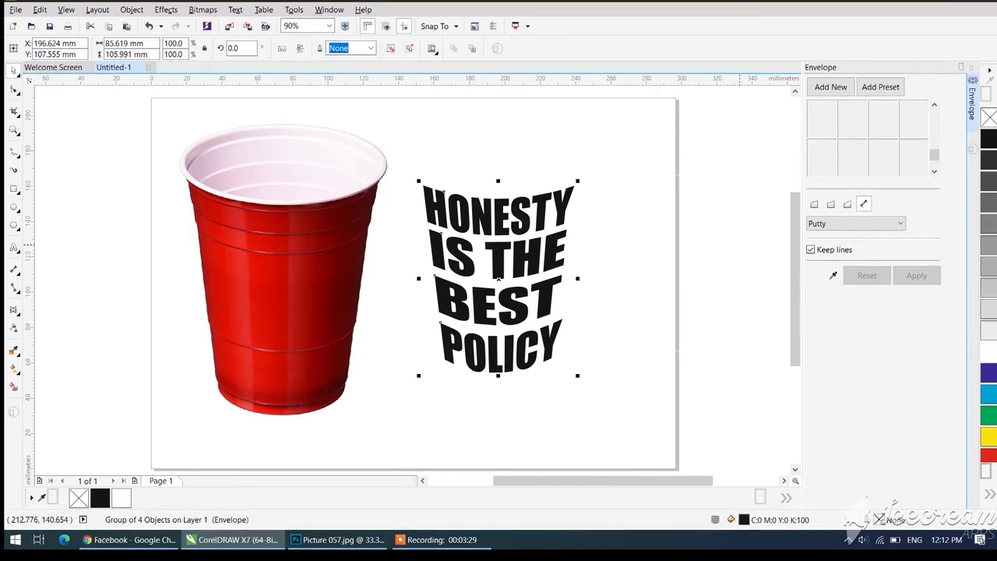
click(740, 227)
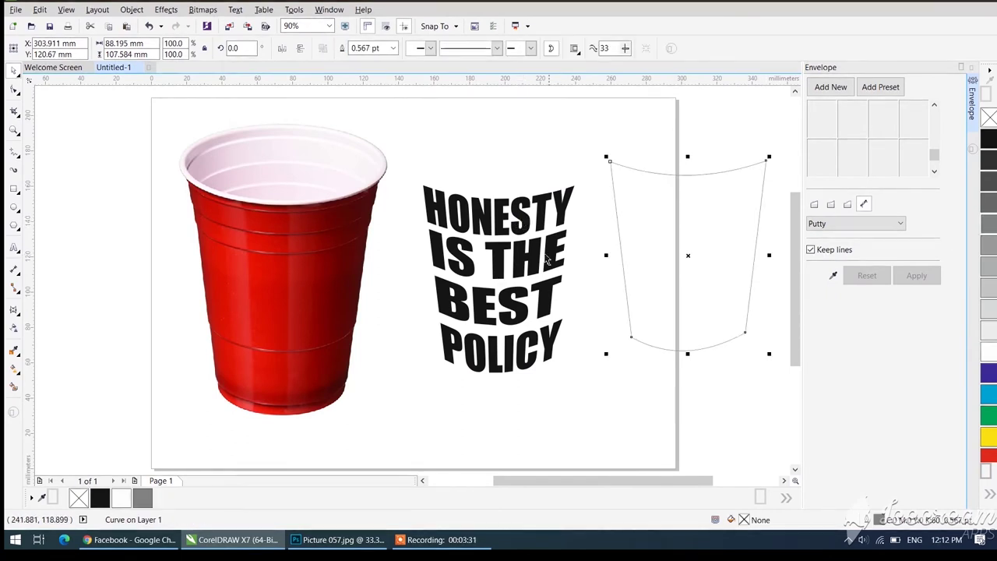
Step: Place the warped HONESTY IS THE BEST POLICY lettering on the front of the red cup and fill it white
drag(526, 226, 311, 247)
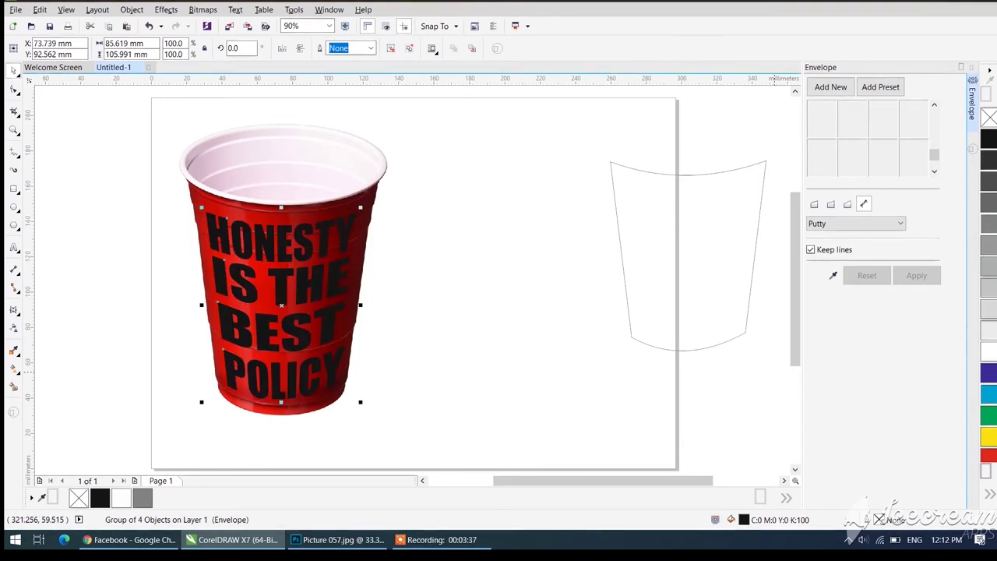
click(988, 358)
click(505, 238)
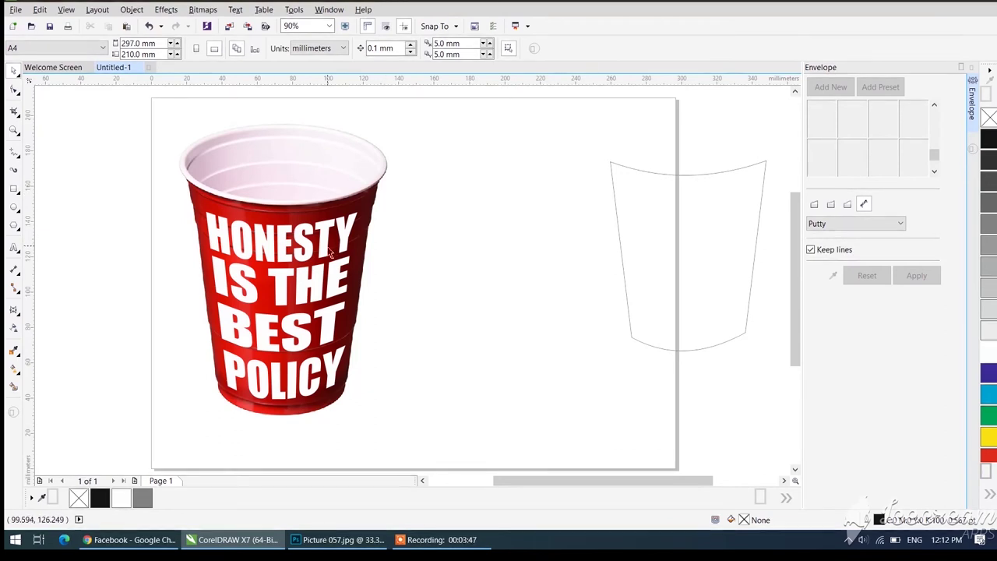
Step: Undo the white fill, the placement on the cup and the envelope warp to restore the straight lettering
key(ctrl+z)
key(ctrl+z)
key(ctrl+z)
key(ctrl+z)
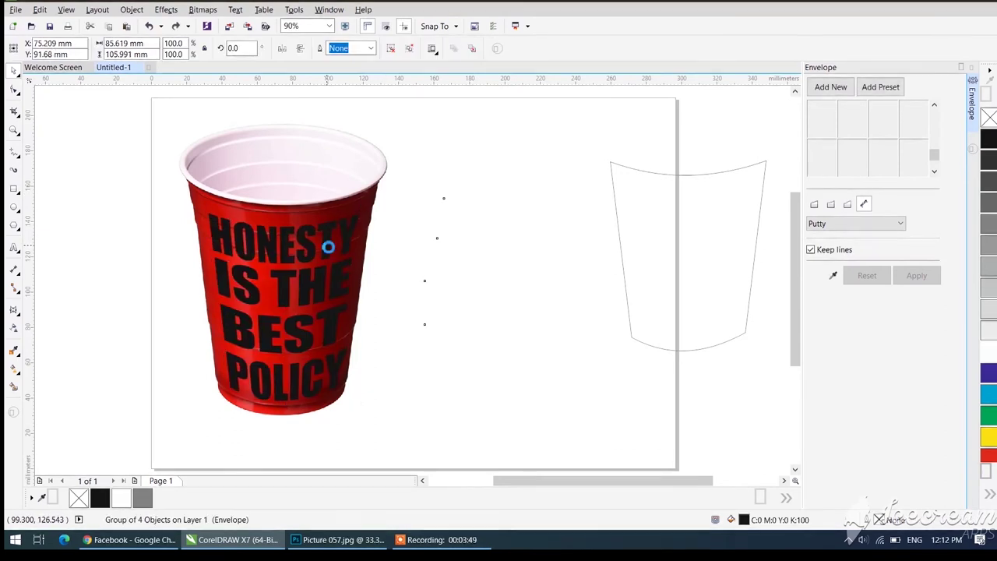
key(ctrl+z)
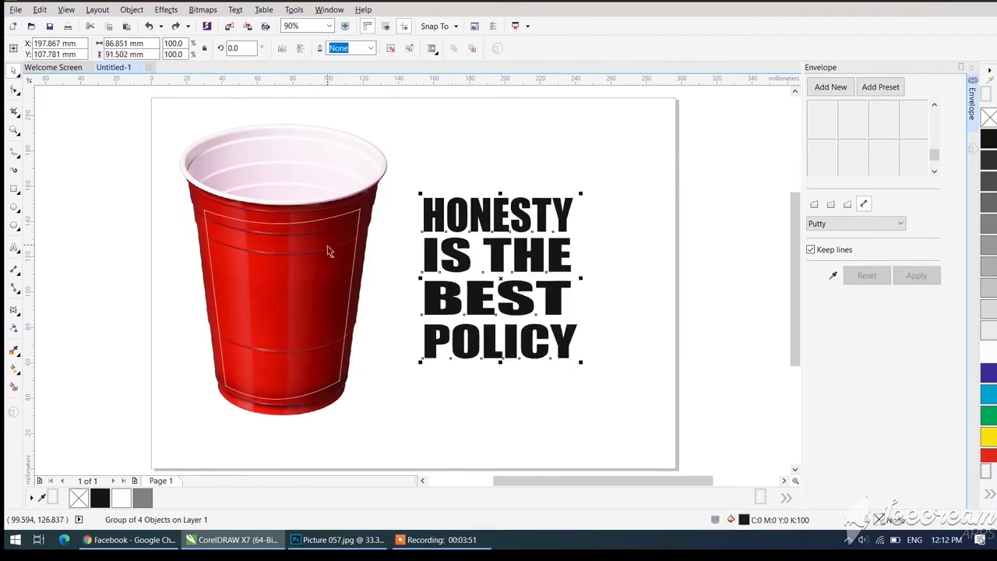
Step: Delete the red cup image together with the curved outline on it
click(266, 230)
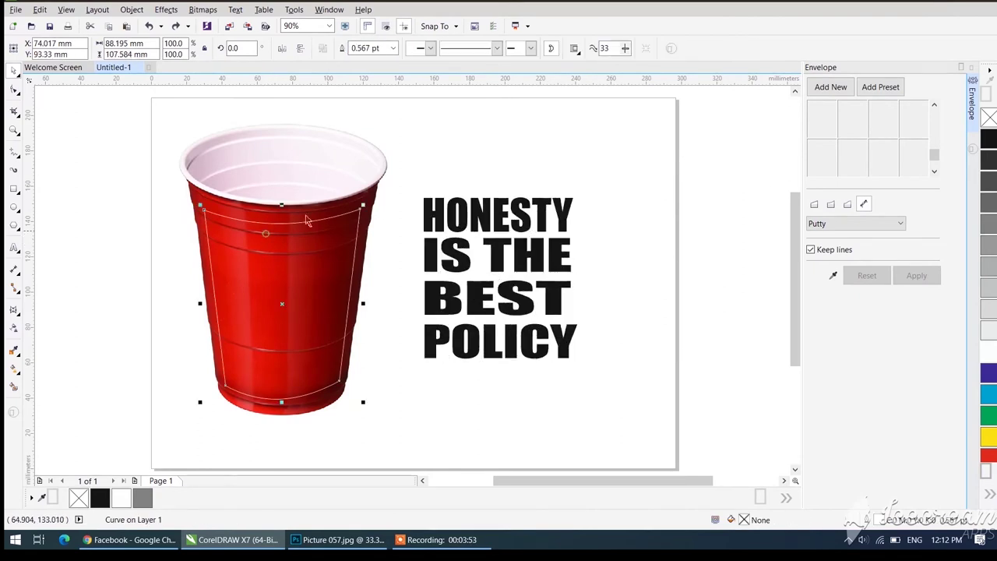
shift+click(319, 183)
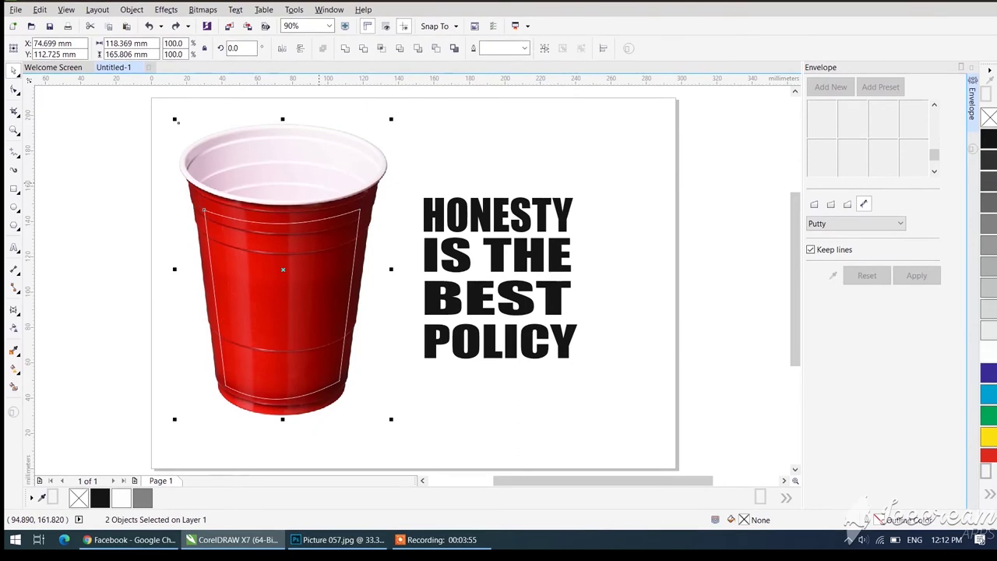
key(Delete)
Step: Import the bottle silhouette 90498939c88972664c62faf744be09a7.gif beside the lettering at about 105 x 149 mm
key(ctrl+i)
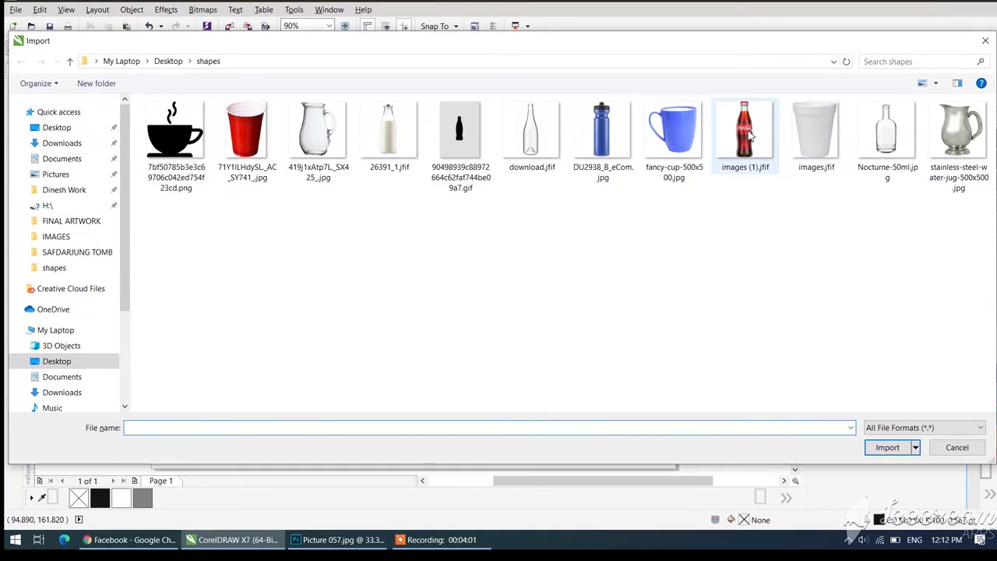
click(460, 133)
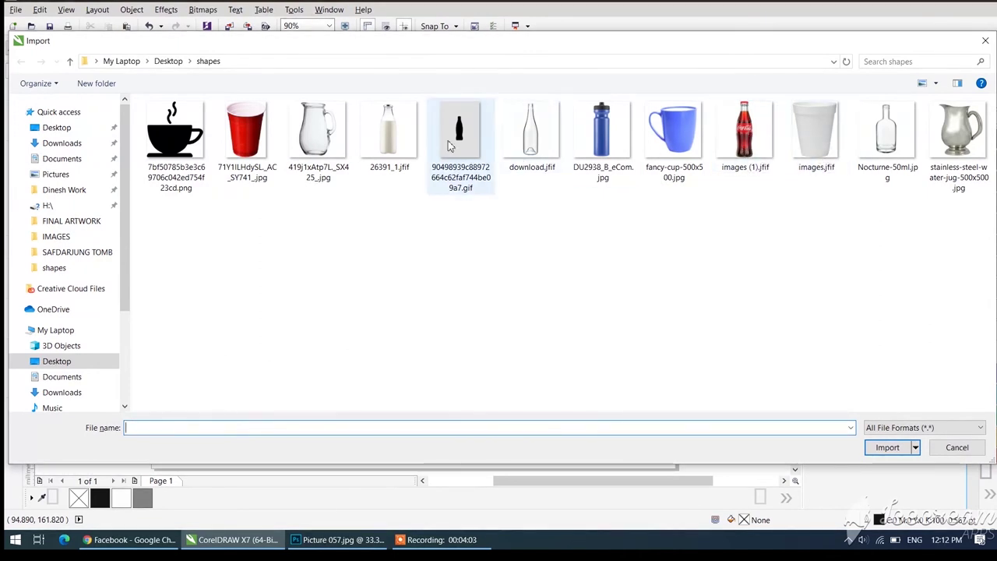
double_click(456, 138)
drag(175, 123, 363, 390)
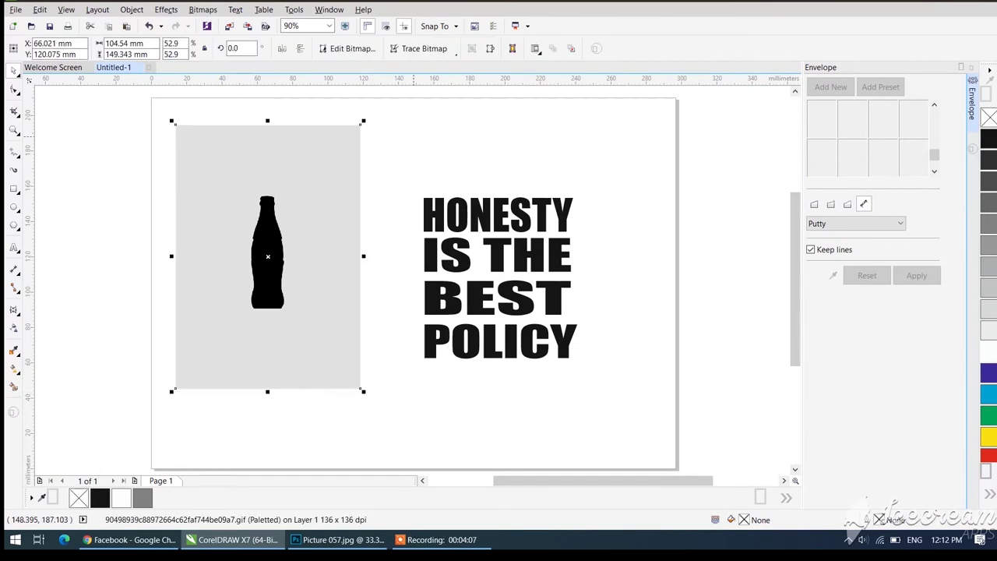
Step: Trace the bottle bitmap into ungrouped vector curves and delete the grey background shape and the original image
right_click(313, 216)
click(370, 226)
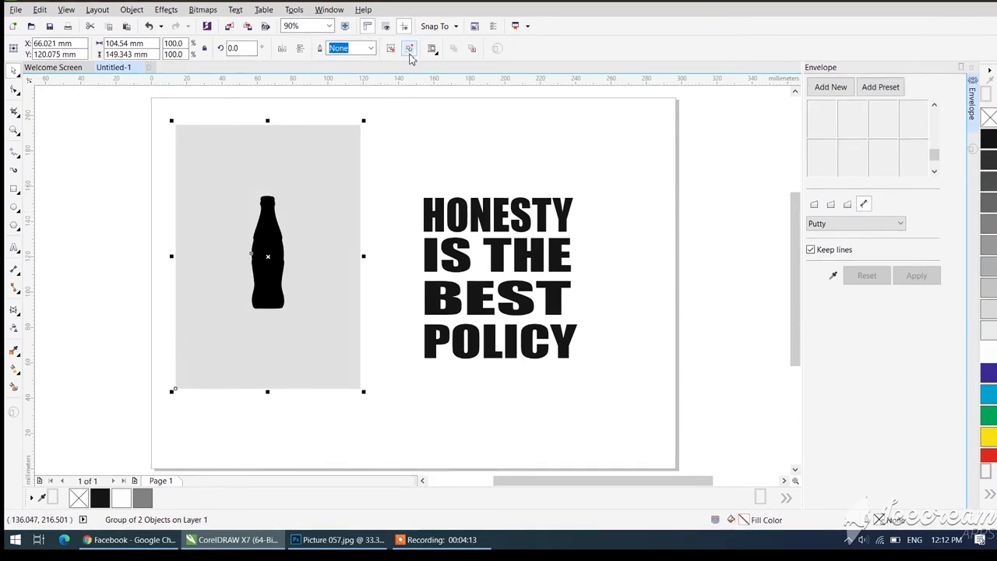
click(335, 159)
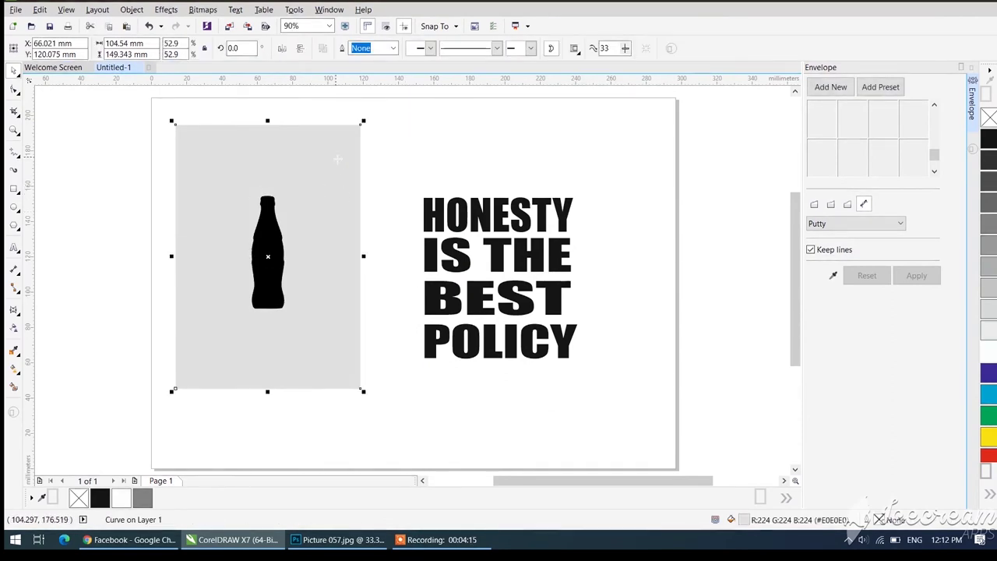
key(Delete)
click(336, 162)
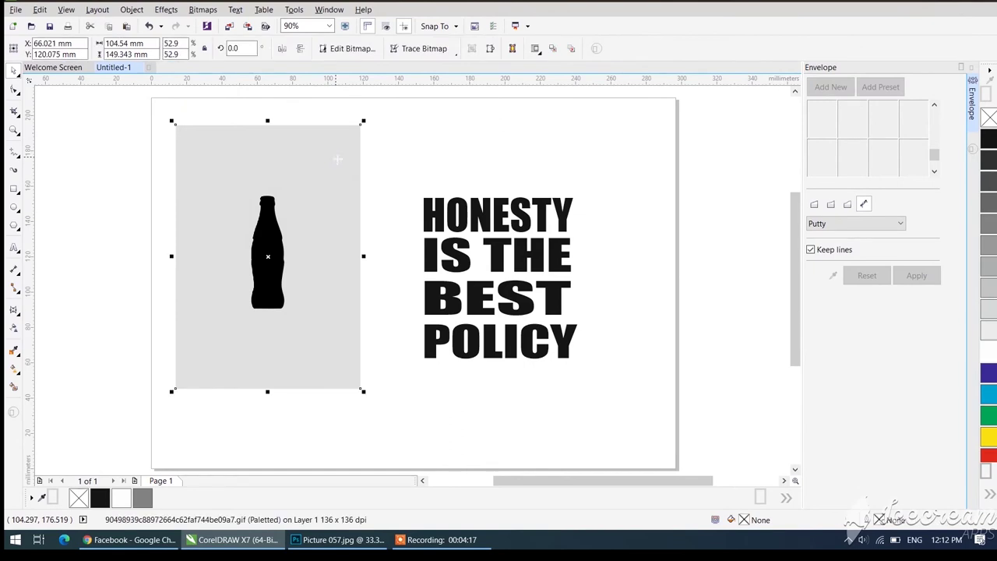
key(Delete)
Step: Enlarge the bottle shape to about 48 x 167 mm and turn it into an unfilled hairline outline
drag(169, 133, 359, 403)
drag(284, 241, 309, 269)
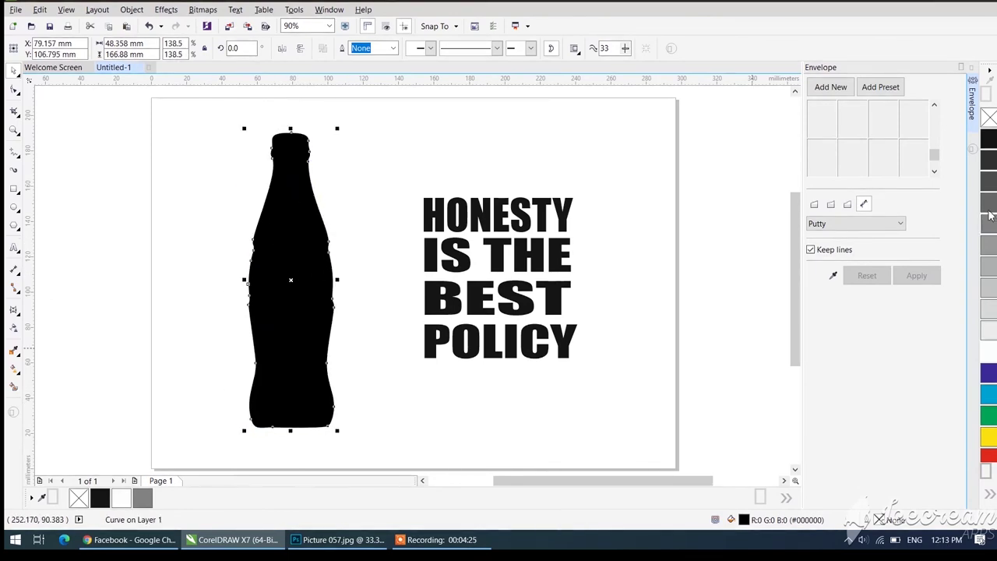
click(988, 117)
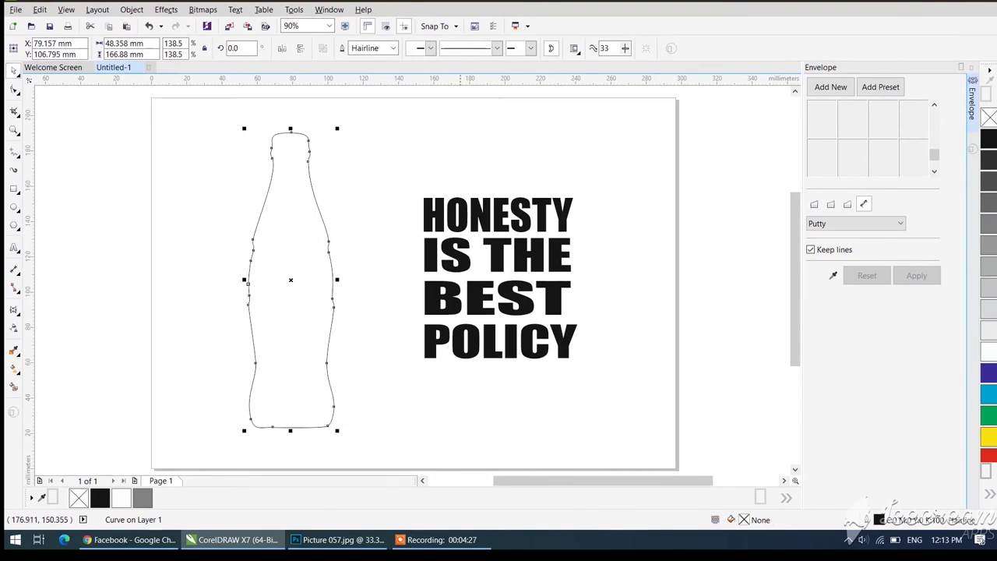
Step: Ungroup the slogan lettering, shift it away from the bottle and place the word HONESTY separately next to the bottle
click(477, 173)
click(477, 224)
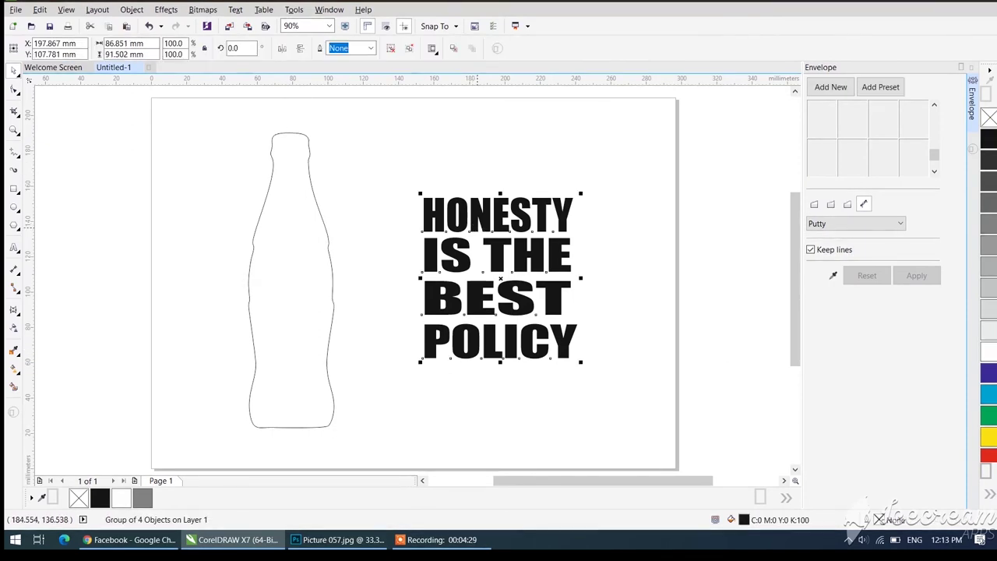
click(449, 147)
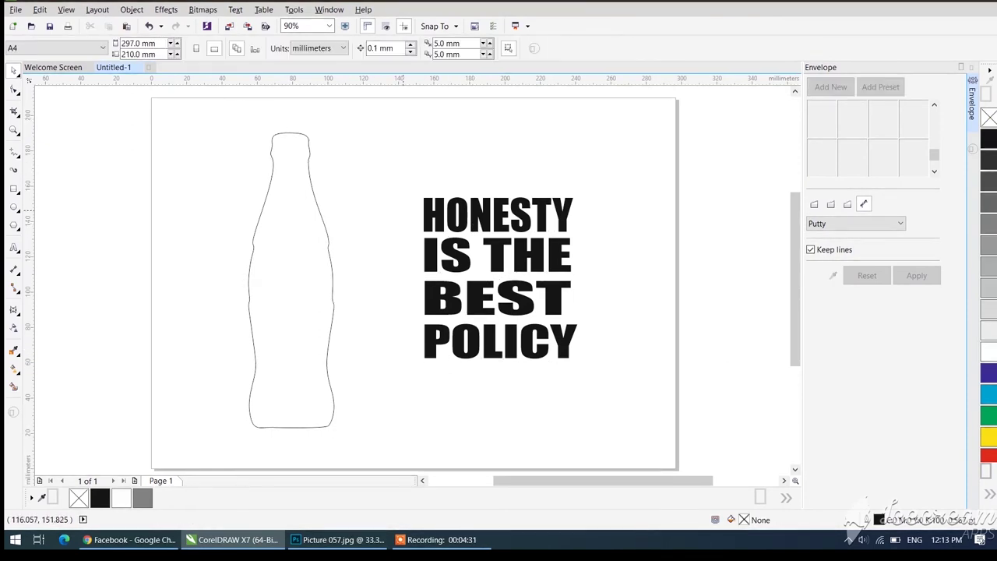
drag(372, 166, 586, 381)
drag(467, 257, 533, 257)
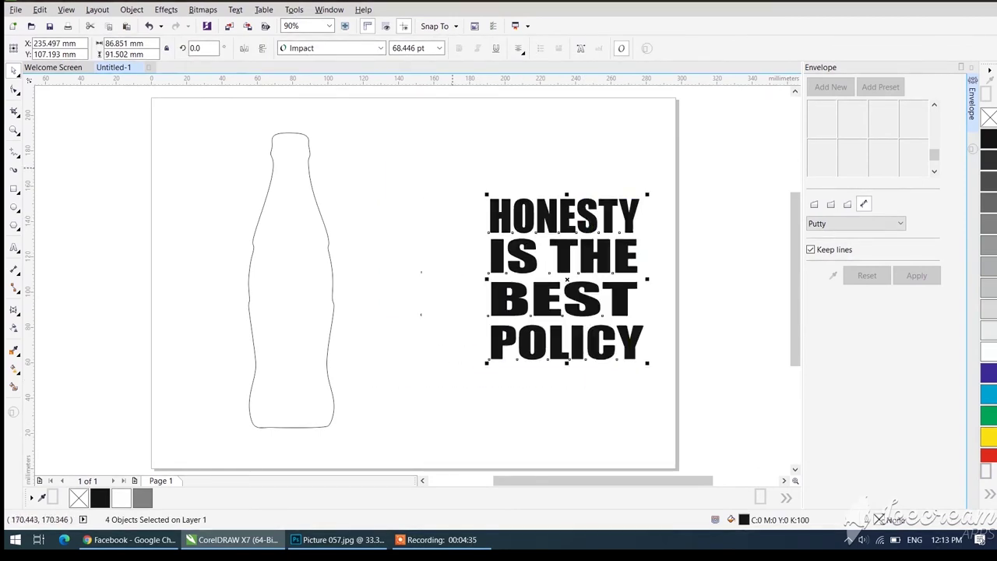
click(547, 169)
drag(553, 222, 425, 188)
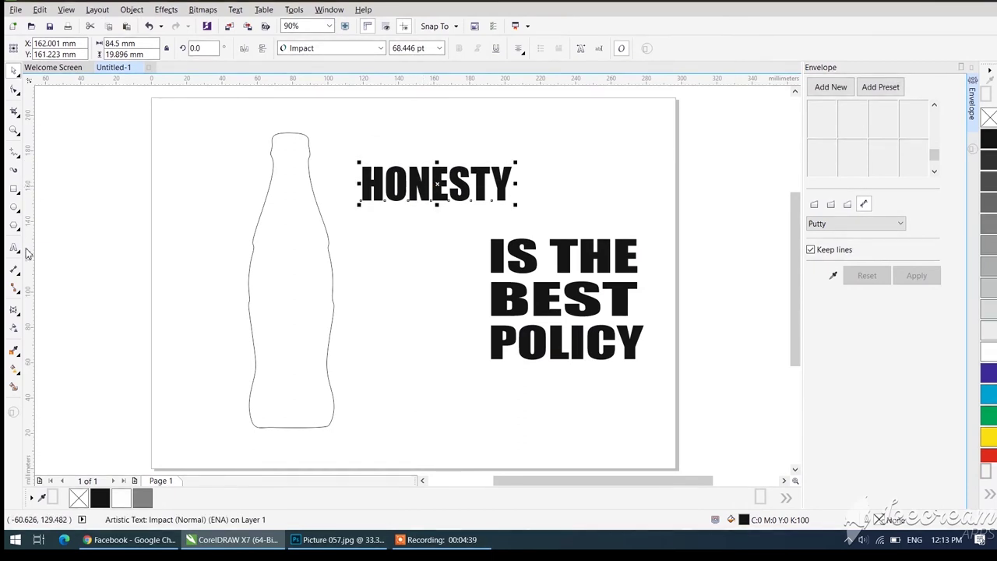
Step: Replace the word HONESTY with four lines of text reading THANDA, MATLAB, COCA and COLA
key(ctrl+a)
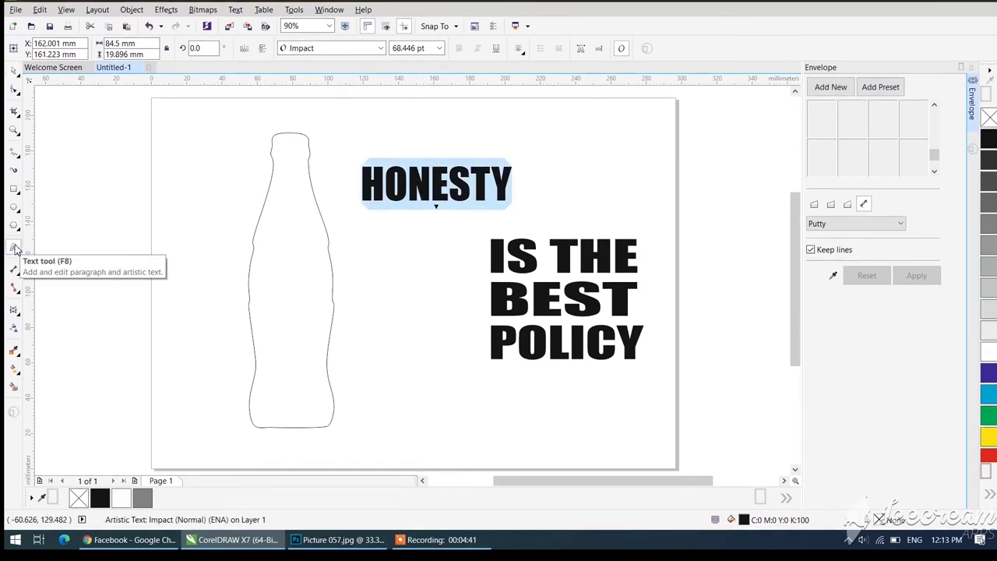
text(THDA)
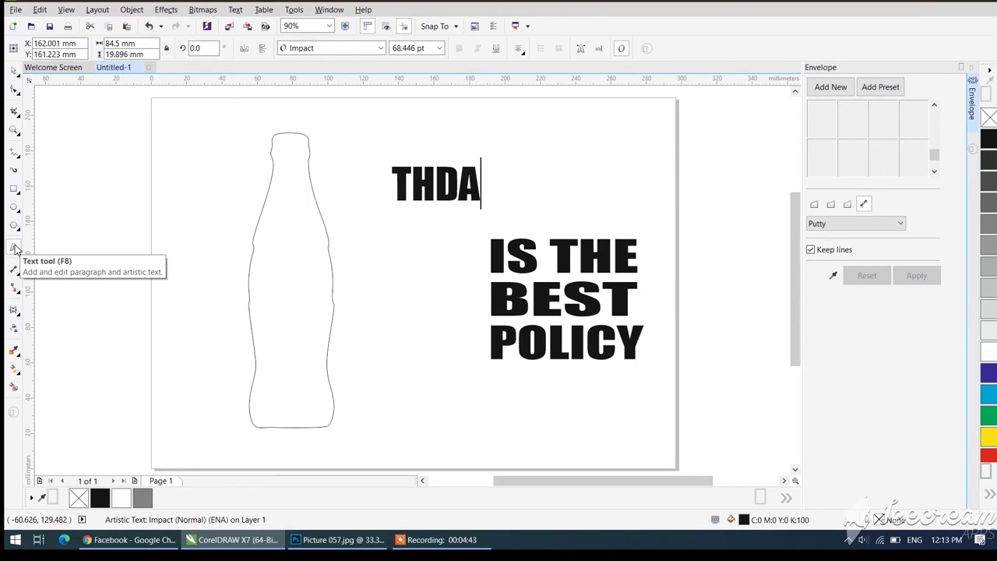
key(BackSpace)
key(BackSpace)
text(AN)
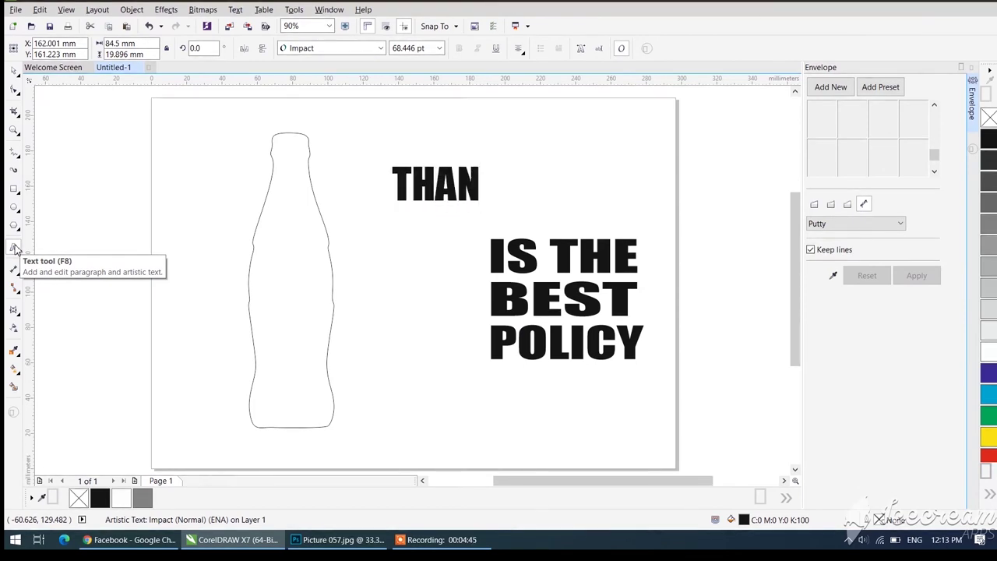
text(DA)
key(Return)
text(MATLAB)
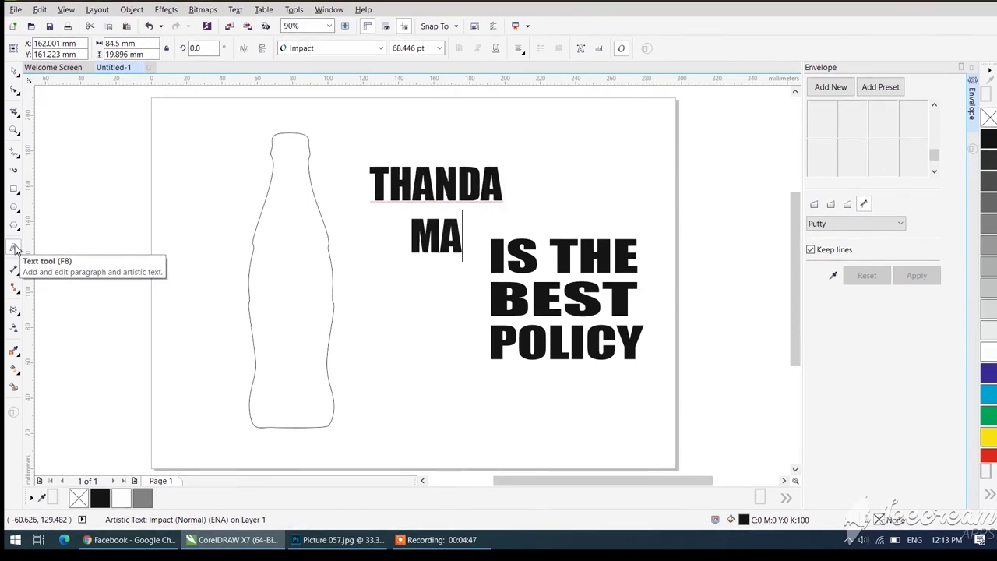
key(Return)
text(COKA)
key(BackSpace)
key(BackSpace)
text(CA C)
text(OLA)
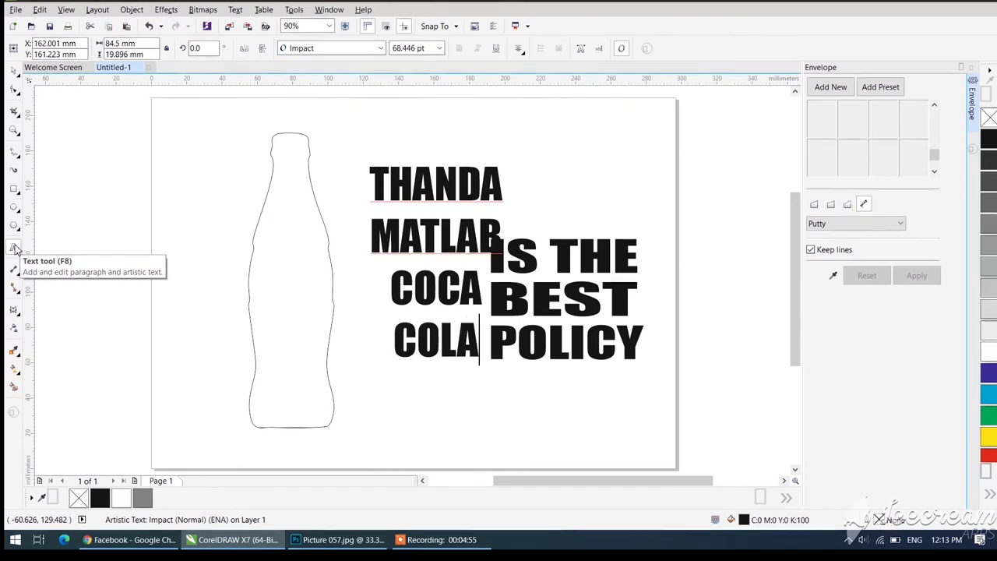
Step: Delete the leftover slogan lines IS THE, BEST and POLICY
click(13, 70)
click(623, 262)
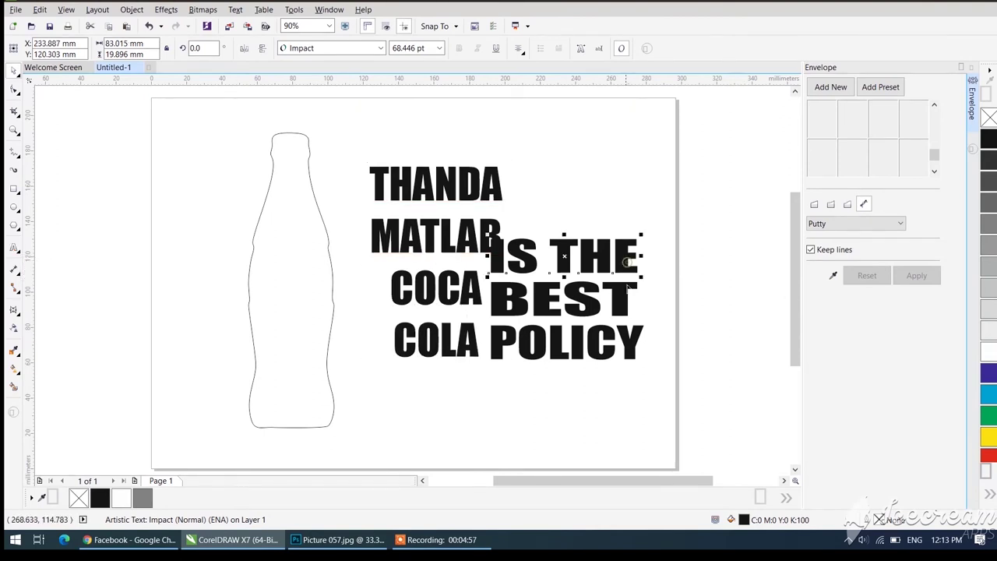
shift+click(592, 341)
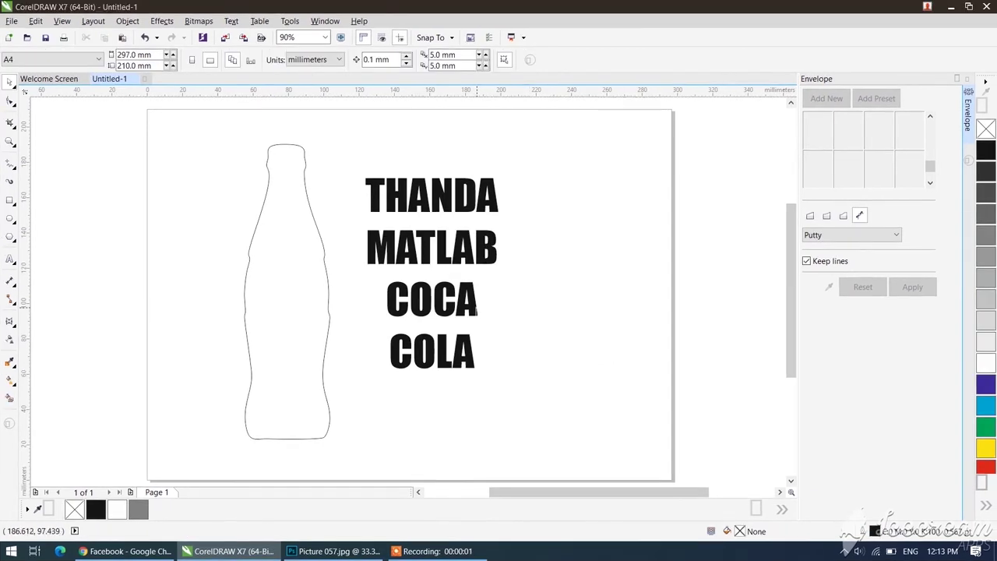
Step: Break the text into separate lines and stack them closely, stretching COCA to about 76 mm and COLA to about 78 mm wide
click(475, 310)
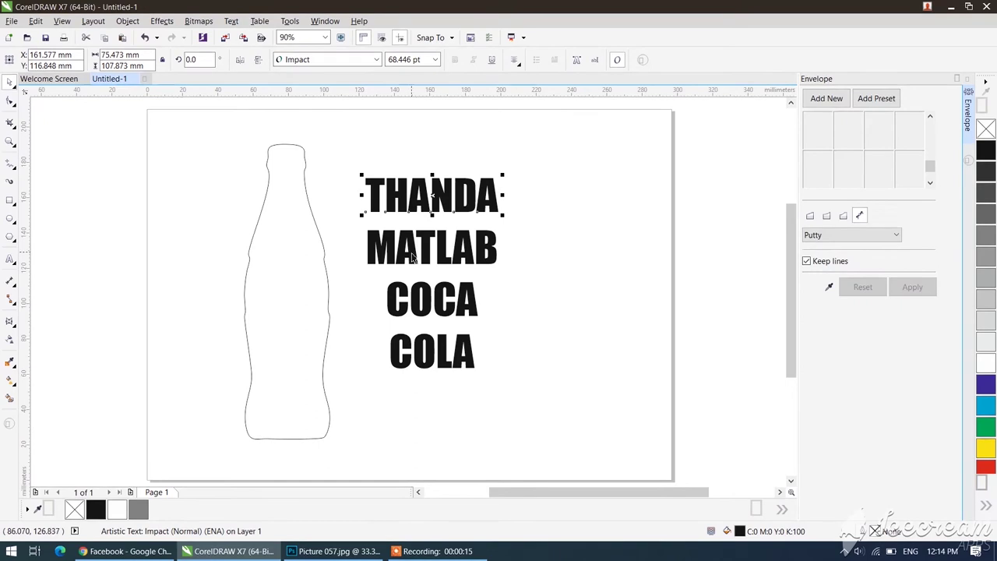
drag(411, 258, 422, 248)
drag(433, 310, 500, 278)
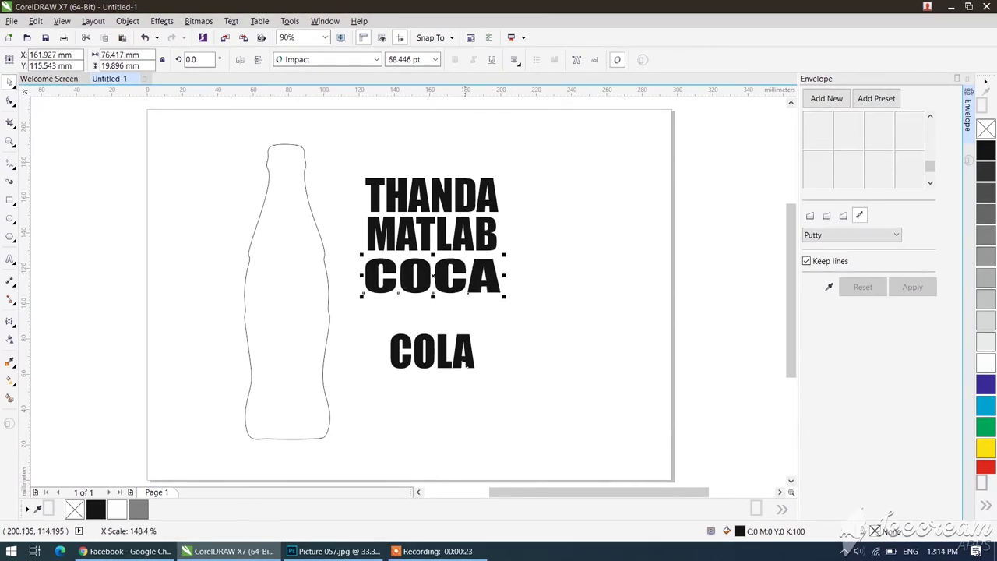
drag(468, 349, 510, 316)
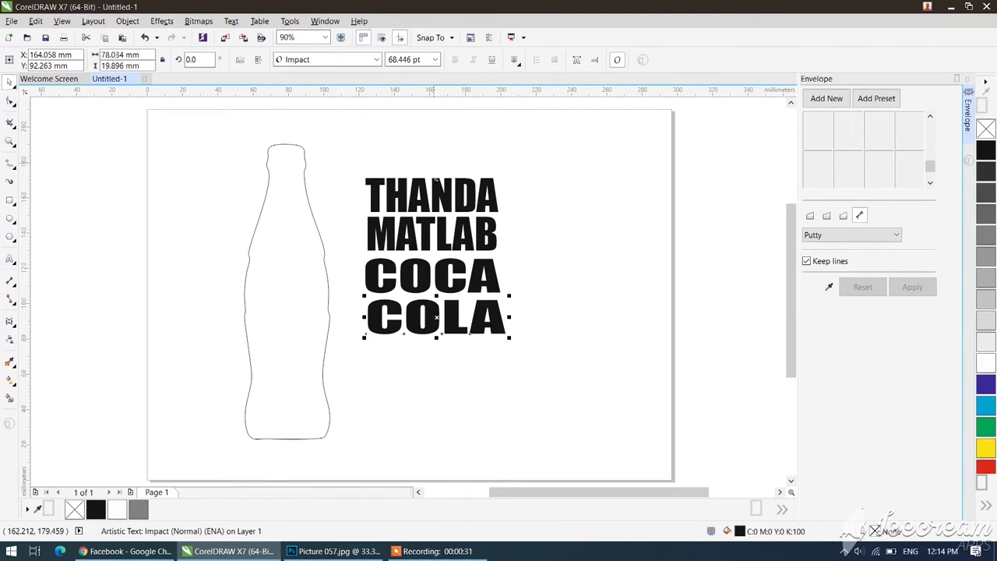
Step: Move the four stacked words down beside the bottle's lower body and narrow them together slightly
drag(346, 157, 556, 359)
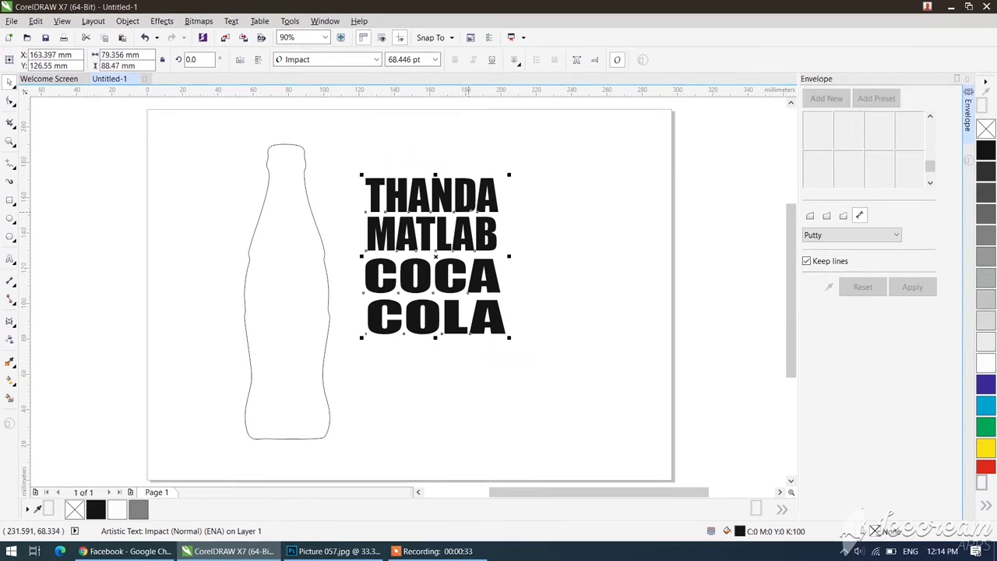
drag(469, 212, 475, 269)
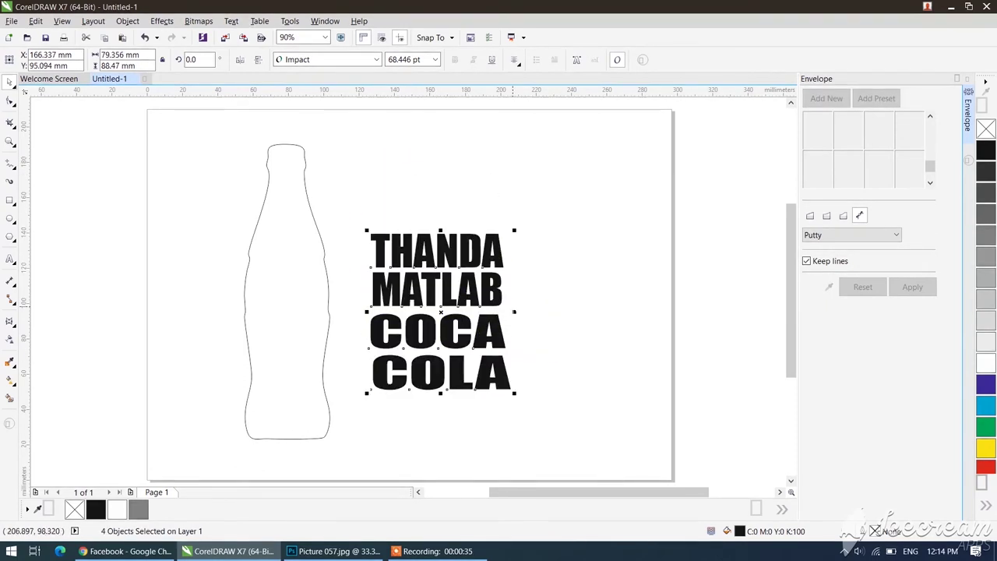
drag(514, 312, 505, 310)
click(521, 240)
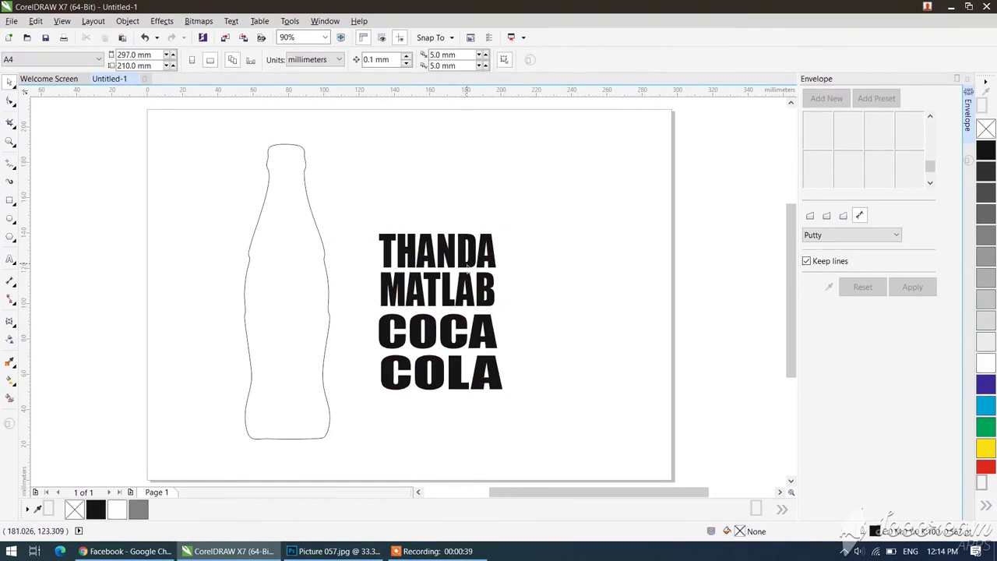
Step: Duplicate the word THANDA directly above the stacked lettering
drag(468, 264, 467, 225)
right_click(468, 225)
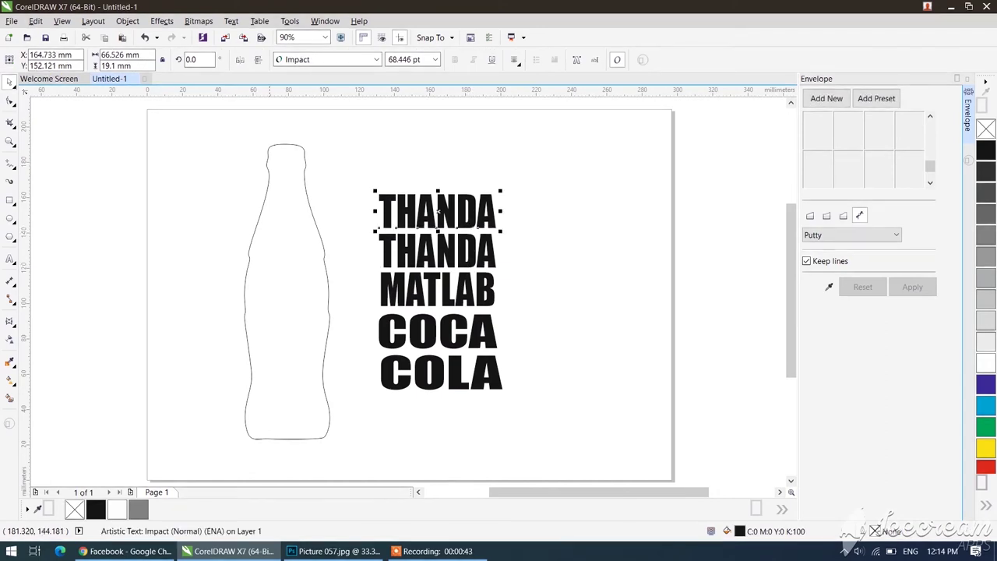
Step: Replace the duplicated top word THANDA with YEH and widen it slightly above the stacked lettering
click(9, 259)
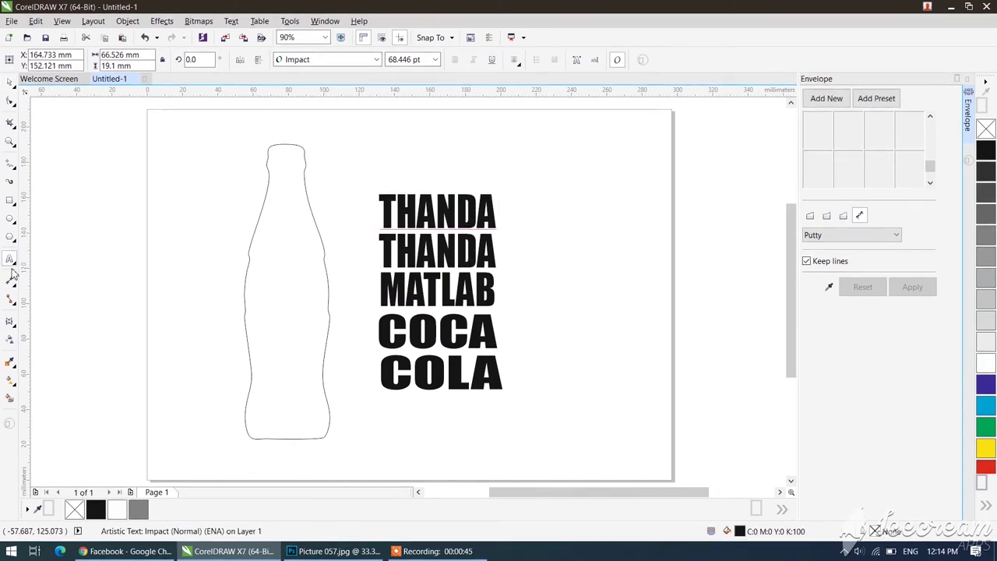
key(ctrl+a)
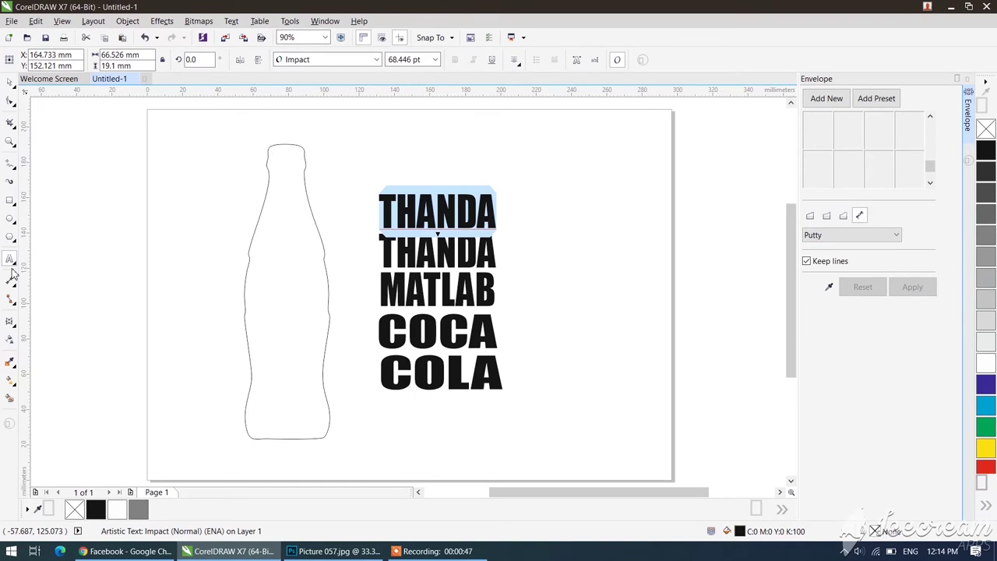
text(YEH)
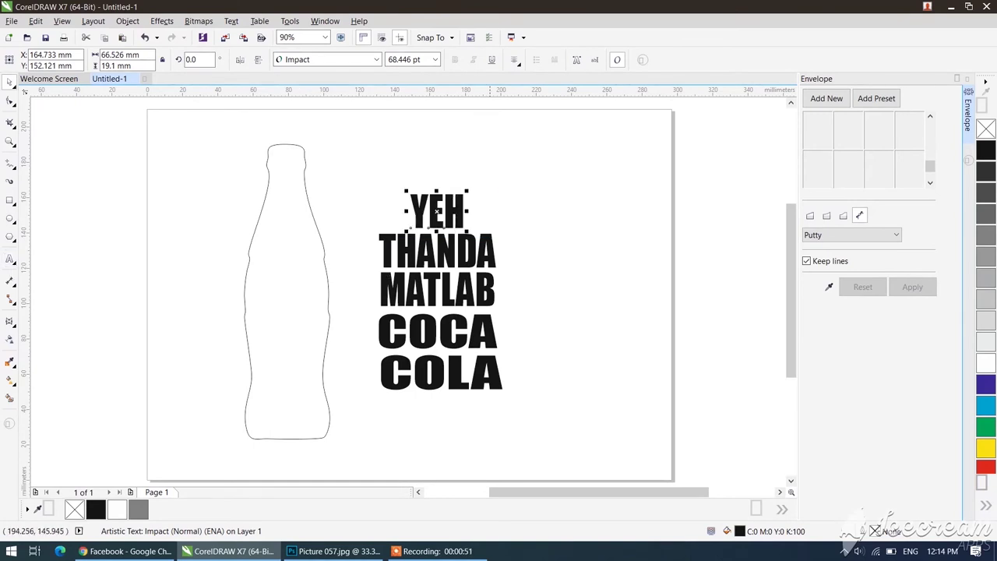
drag(468, 211, 476, 211)
Step: Group the five stacked words and apply an envelope taken from the bottle outline to shape them
drag(574, 167, 357, 406)
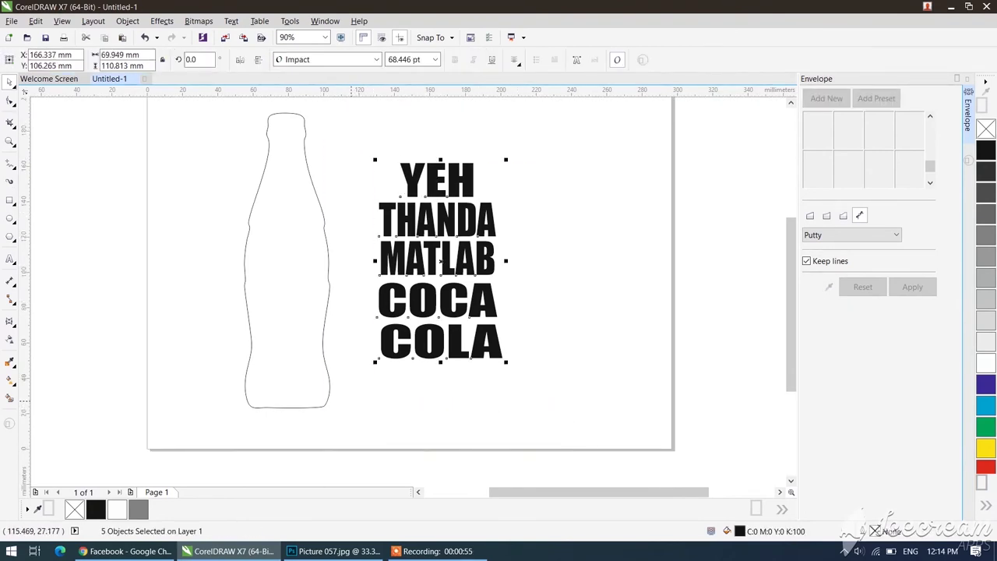
key(ctrl+g)
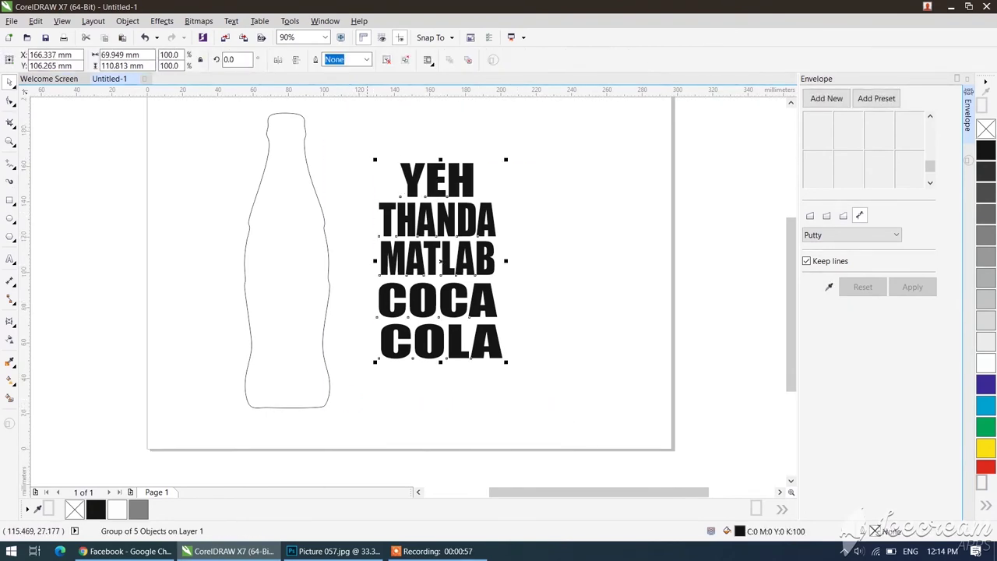
click(829, 287)
click(328, 268)
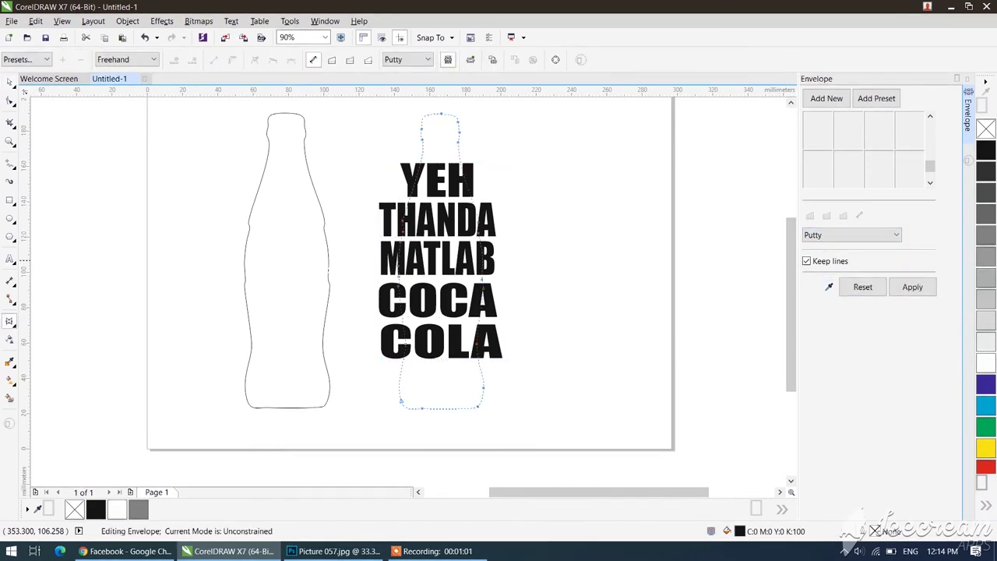
click(912, 288)
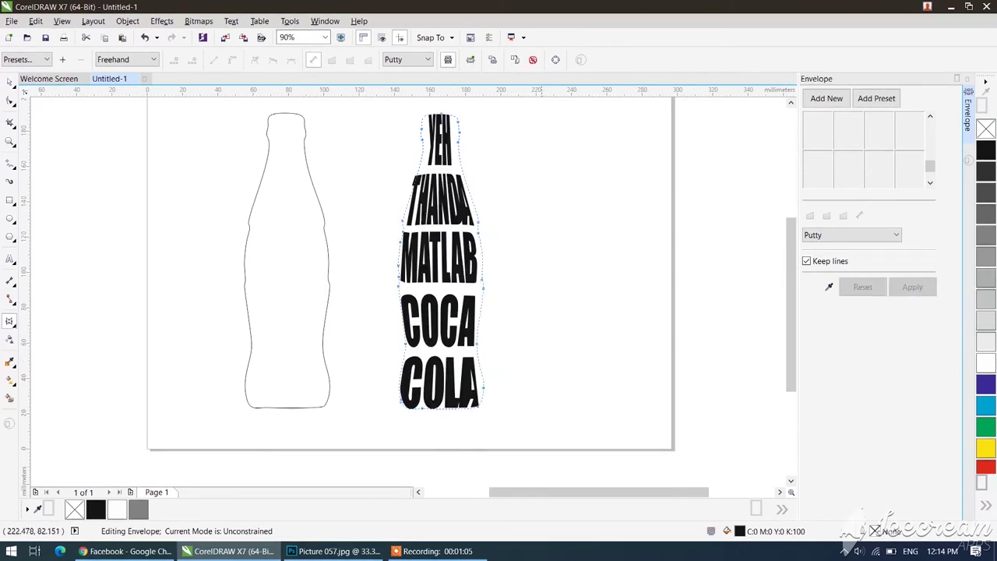
key(space)
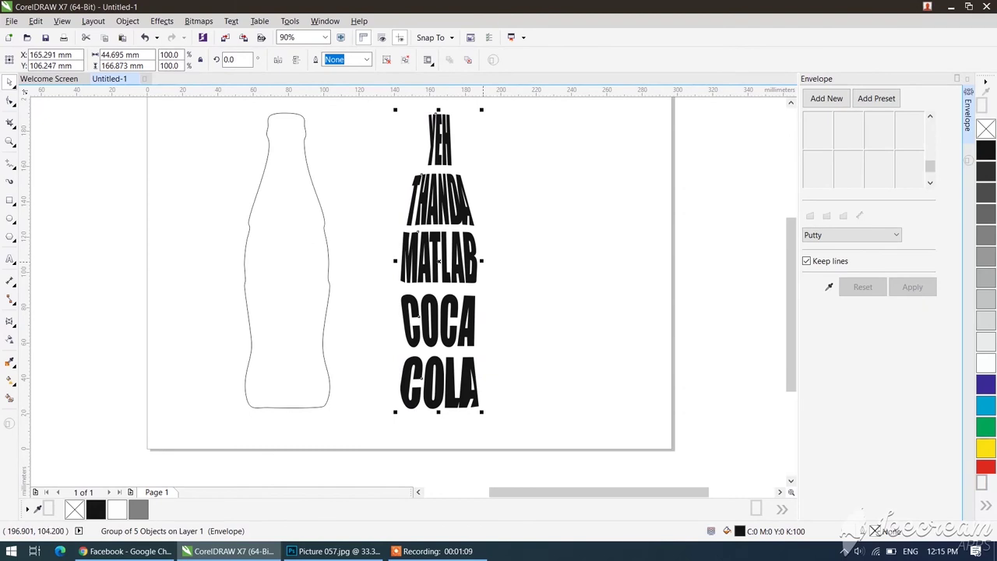
Step: Place the shaped lettering inside the bottle outline, shortened to about 159 mm tall, and fill it red
click(456, 264)
drag(460, 275, 310, 275)
drag(286, 412, 285, 405)
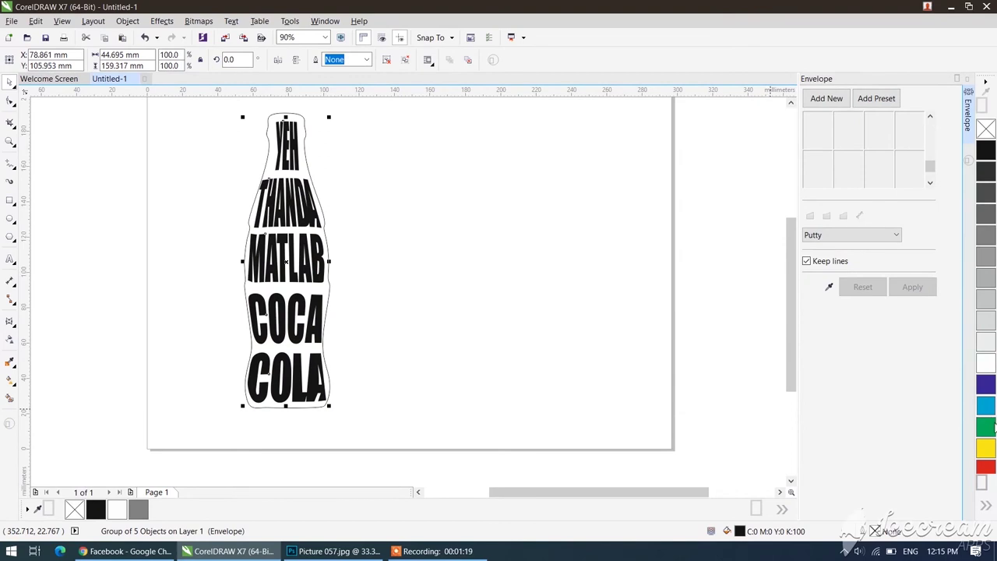
click(985, 466)
click(414, 210)
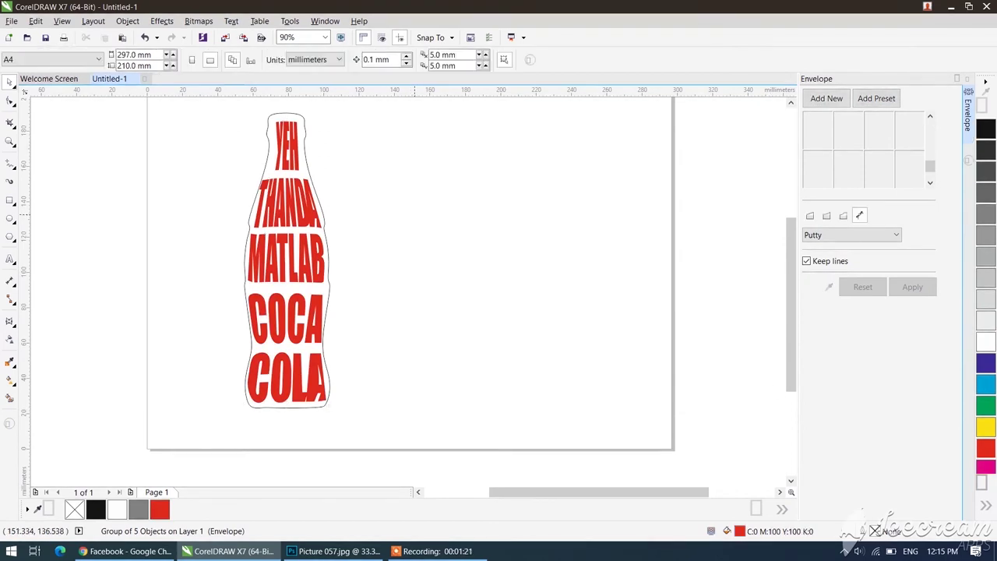
Step: Undo the lettering's red fill and height change, and delete the bottle outline together with the lettering
key(ctrl+z)
key(ctrl+z)
key(ctrl+z)
key(ctrl+z)
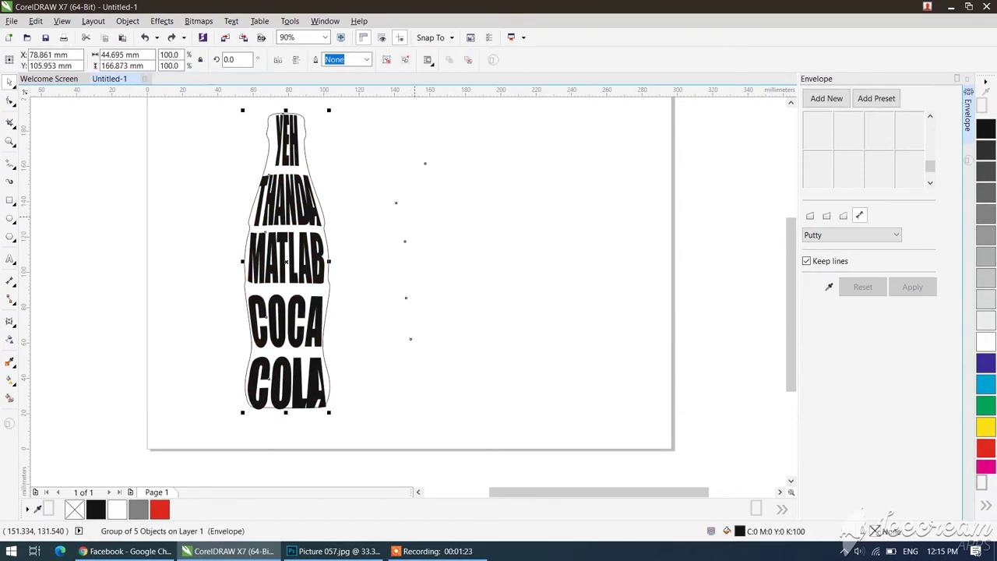
drag(175, 98, 515, 450)
key(Delete)
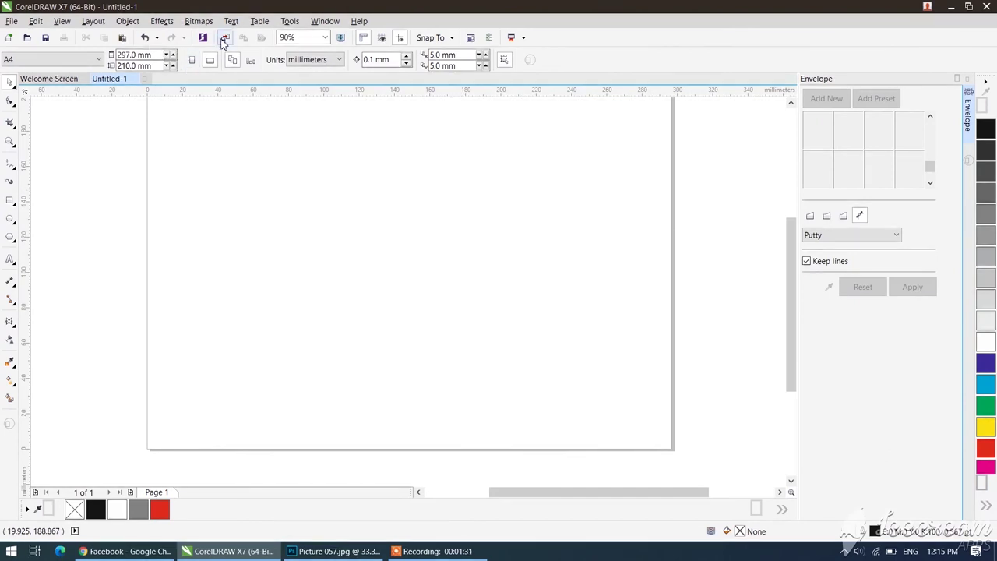
Step: Import the glass jug picture 419j1xAtp7L._SX425_.jpg at about 158 mm square and place it on the left half of the page
key(ctrl+i)
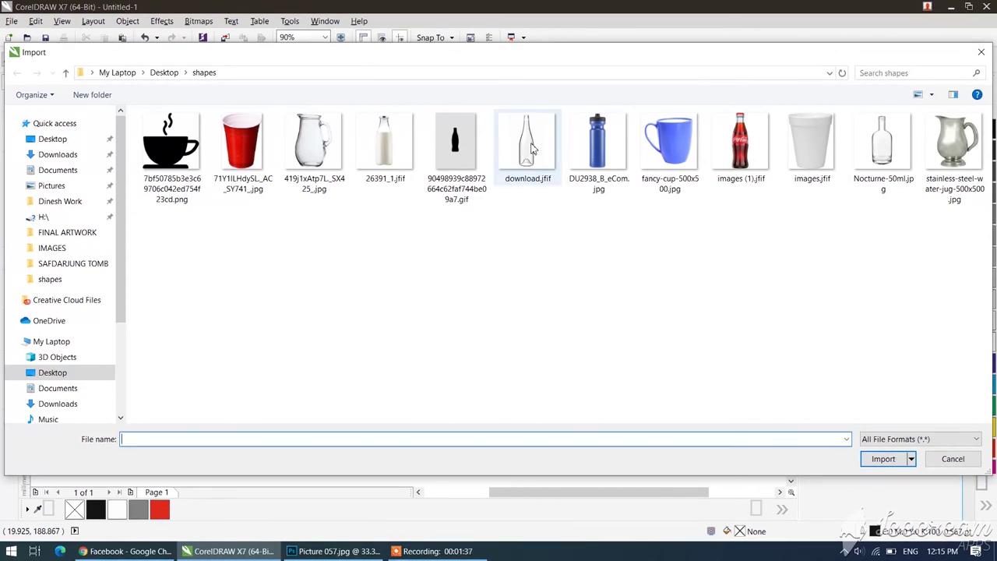
double_click(315, 148)
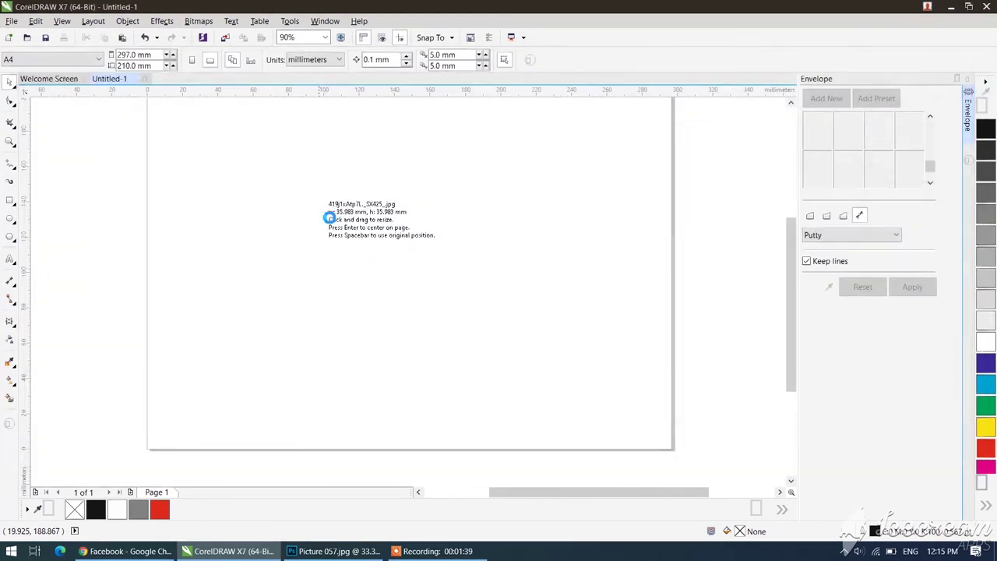
drag(226, 125, 511, 409)
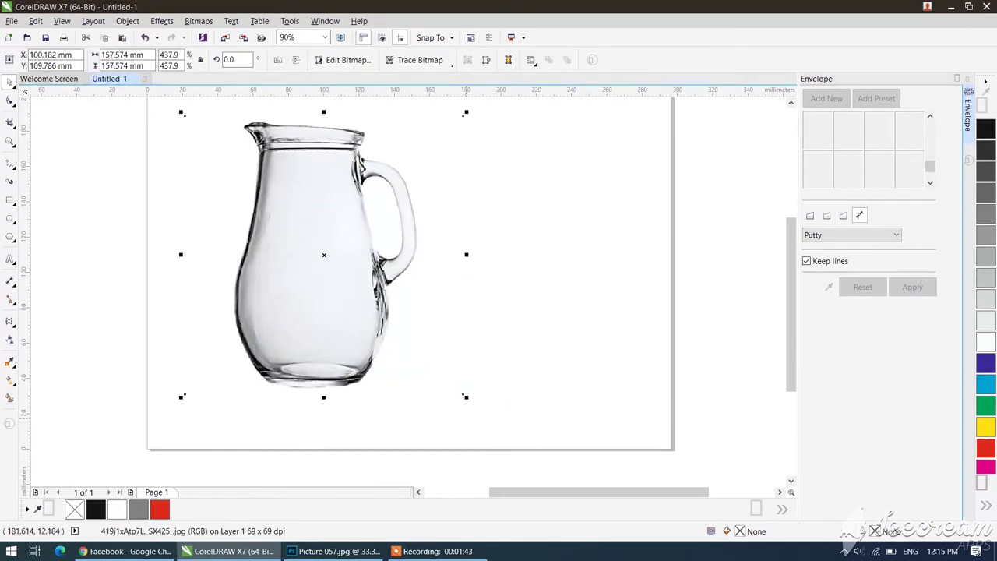
drag(350, 294, 336, 291)
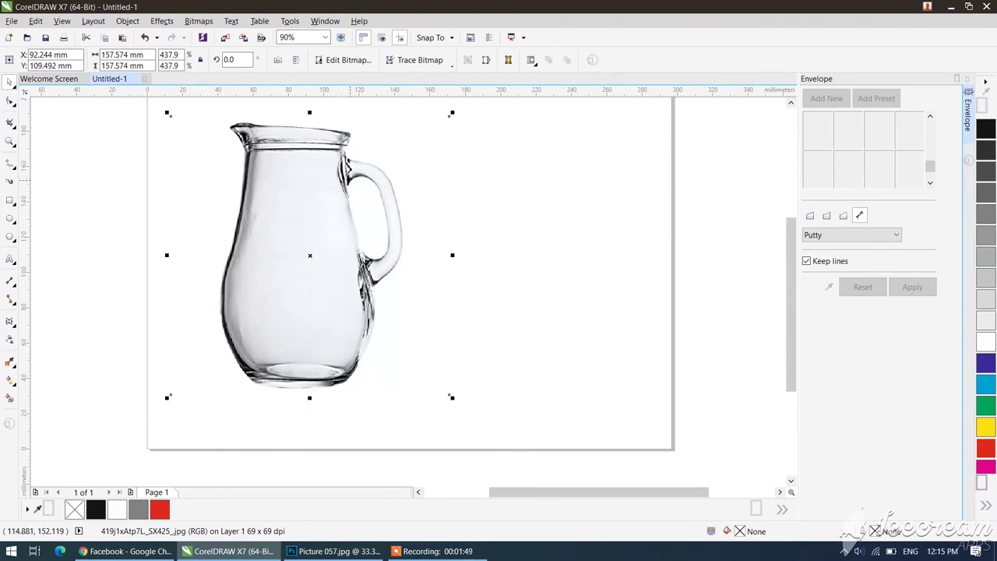
Step: Draw a rectangle about 49 by 110 mm over the jug's body and convert it to curves
click(10, 200)
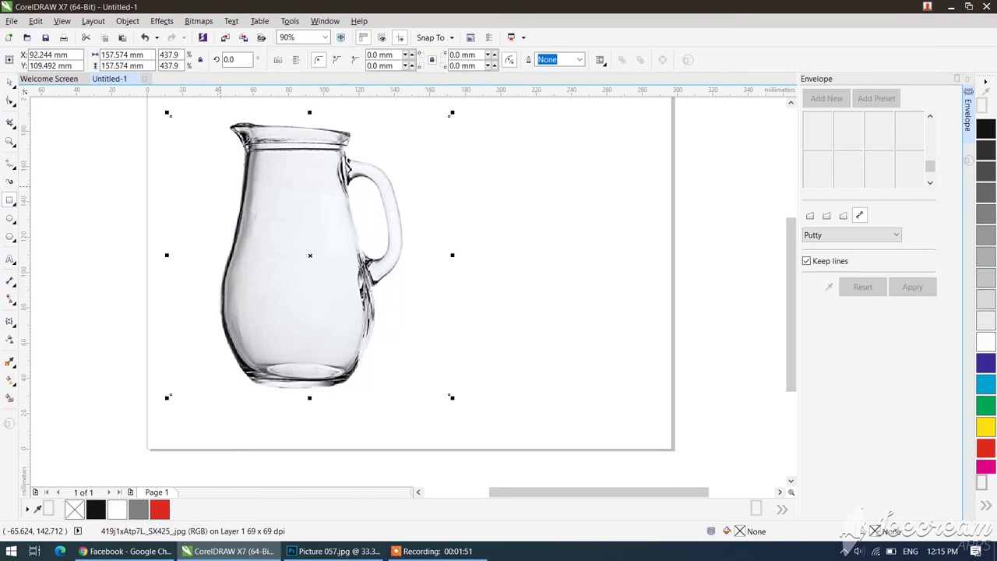
mouse_move(249, 160)
mouse_down()
mouse_move(309, 334)
mouse_move(350, 358)
mouse_move(338, 357)
mouse_up()
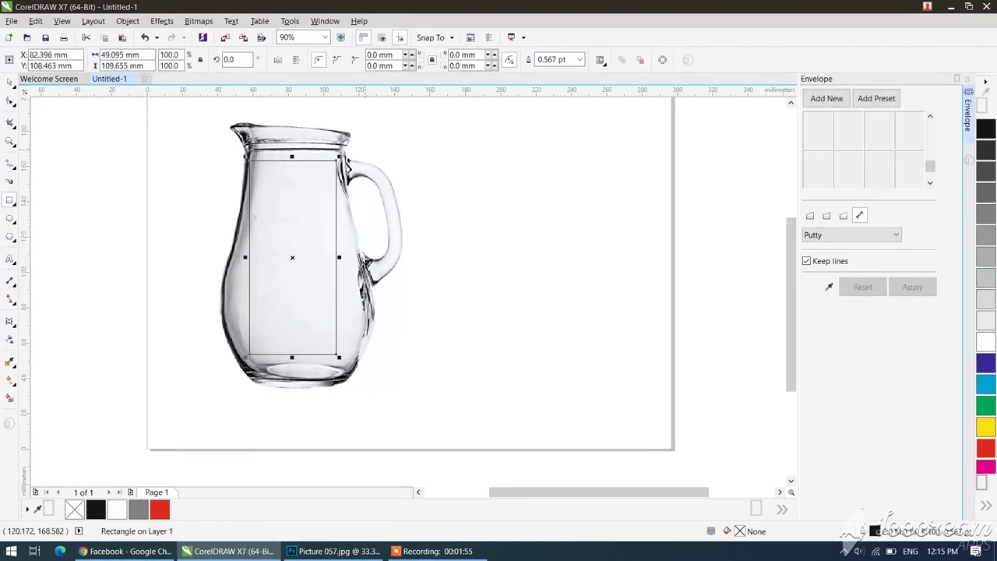
click(10, 102)
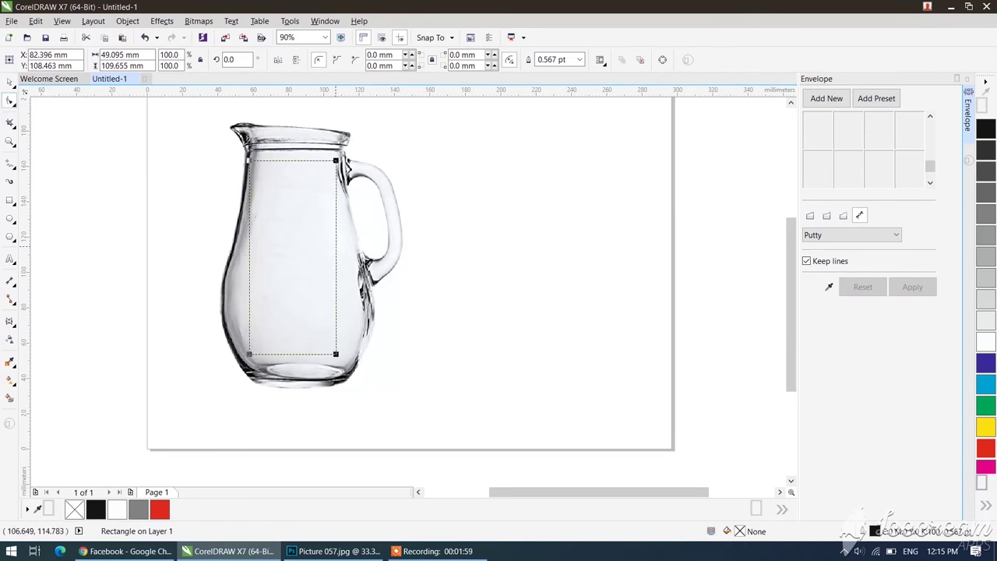
key(ctrl+q)
Step: Convert the rectangle's two long sides to curves and bend them to follow the jug's bulging contours
click(335, 246)
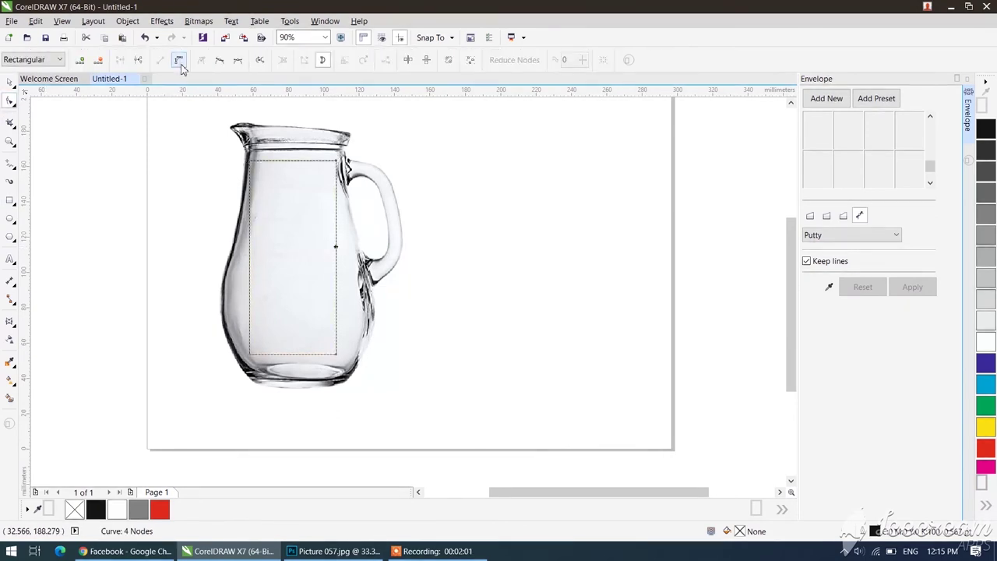
click(179, 60)
drag(336, 290, 376, 321)
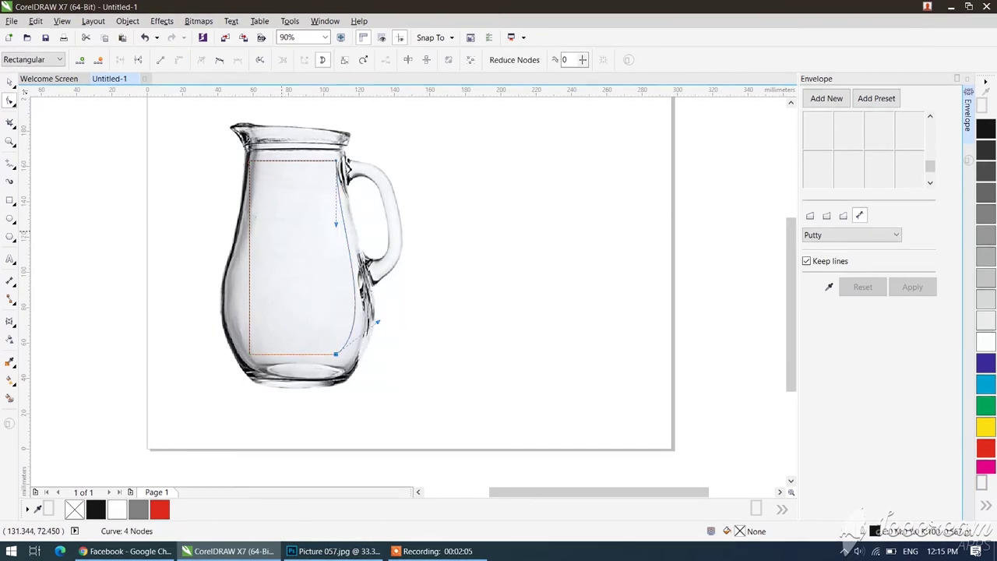
click(250, 194)
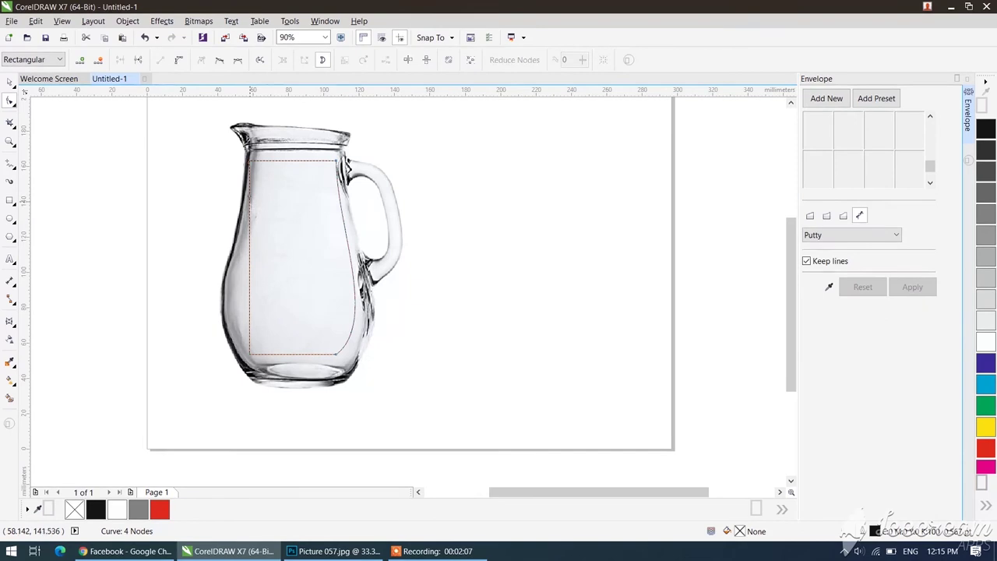
click(179, 61)
drag(250, 223, 258, 222)
drag(249, 290, 216, 282)
drag(265, 226, 273, 226)
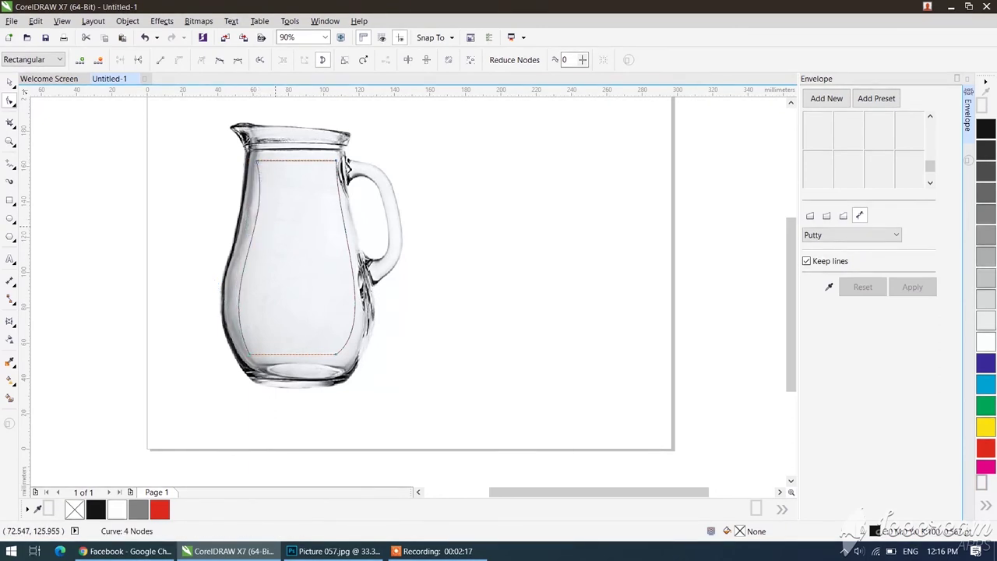
Step: Round the outline's bottom edge to match the jug's base, and refine its lower right corner and right side
click(293, 356)
click(291, 354)
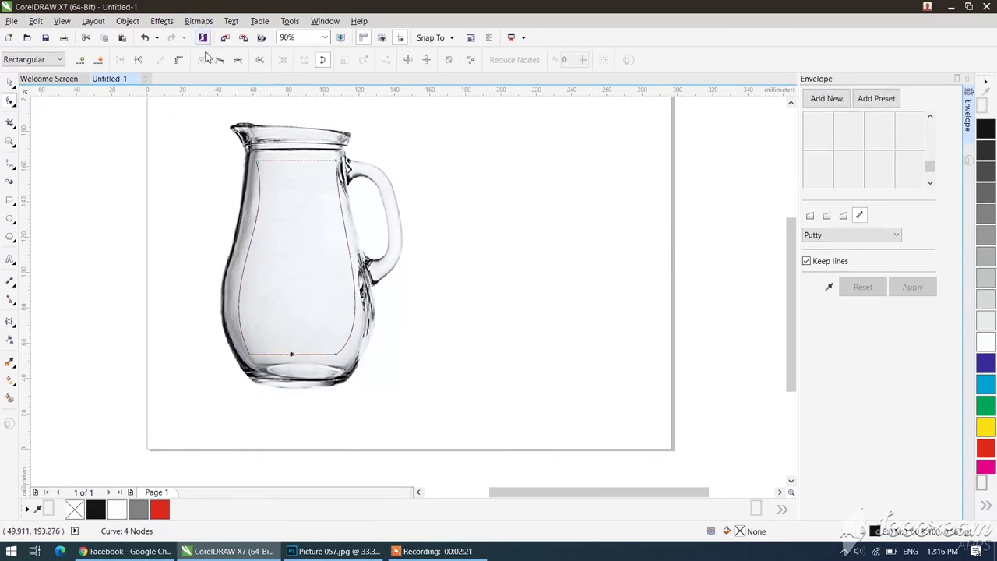
click(178, 60)
drag(294, 355, 344, 360)
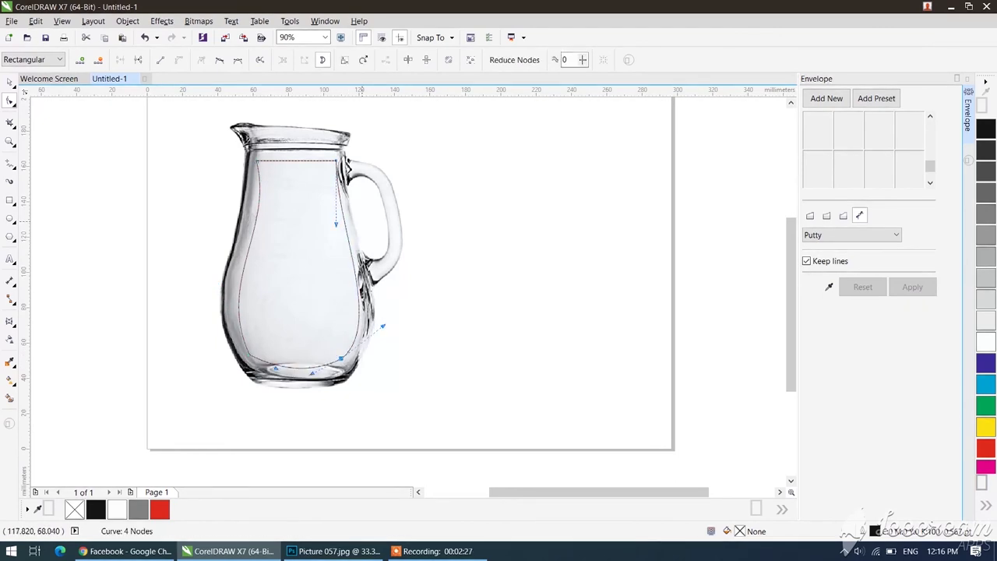
click(335, 223)
drag(336, 224, 327, 227)
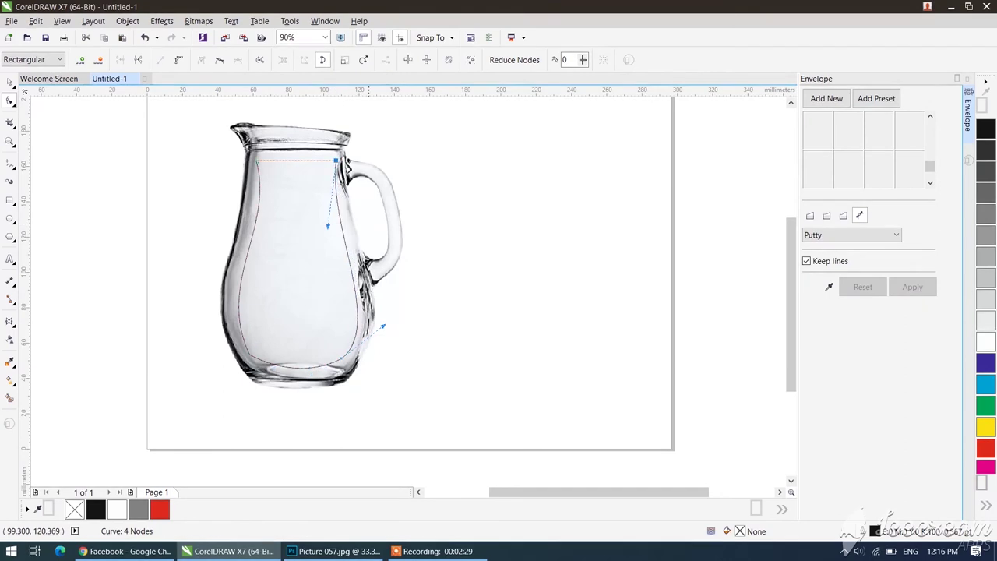
Step: Move the finished jug-body outline off the picture into the empty space to its right
key(space)
key(space)
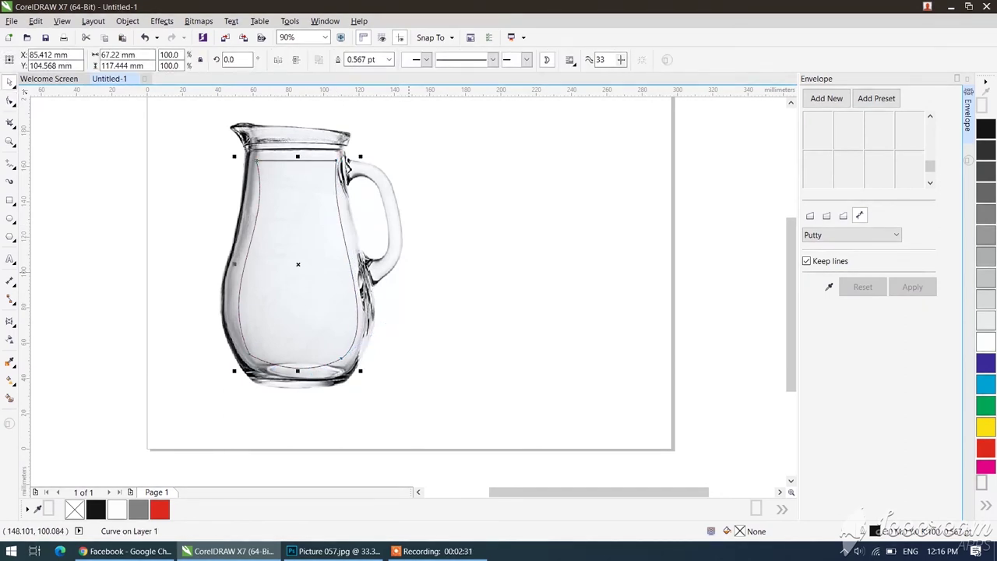
drag(301, 220, 502, 231)
Step: Add the text JF in 24 pt Arial to the right of the jug-body outline
click(10, 259)
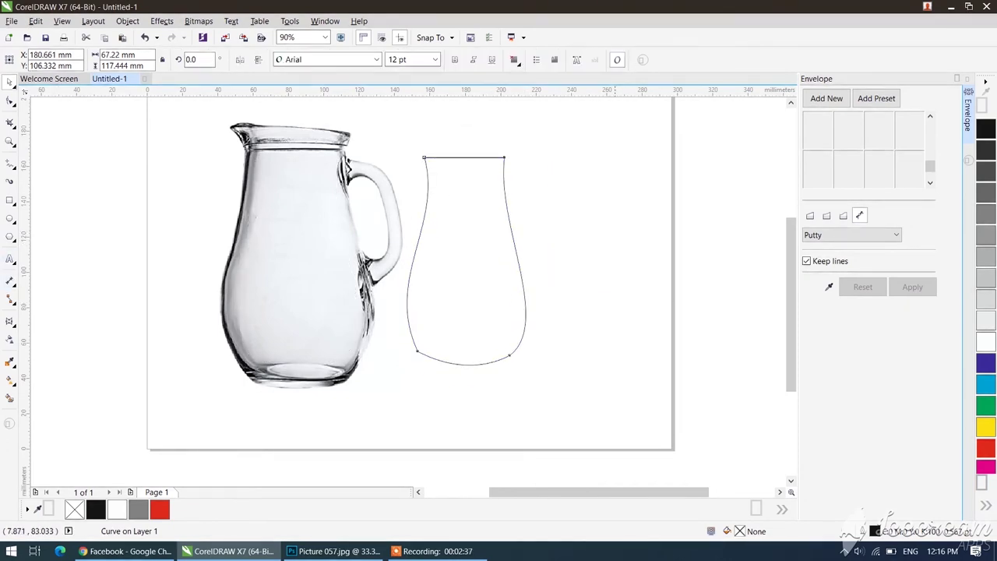
click(585, 177)
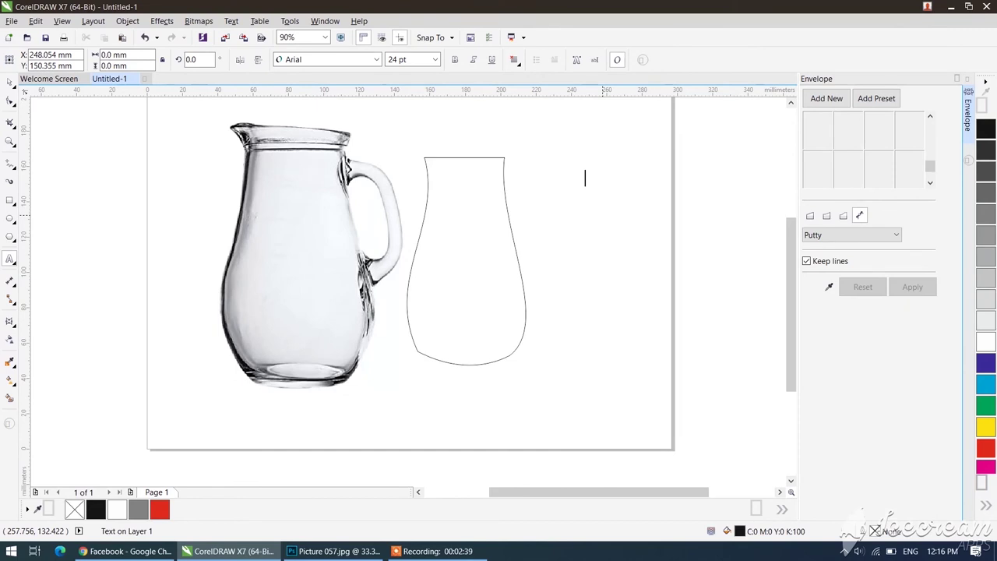
key(Escape)
Step: Set the JF text to the HINDI122 font
click(325, 61)
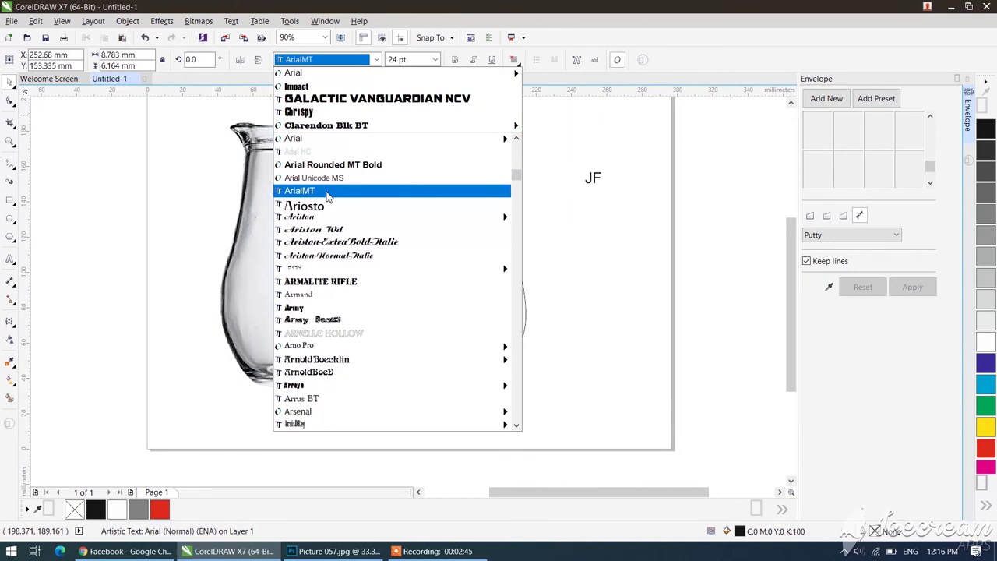
text(Hi)
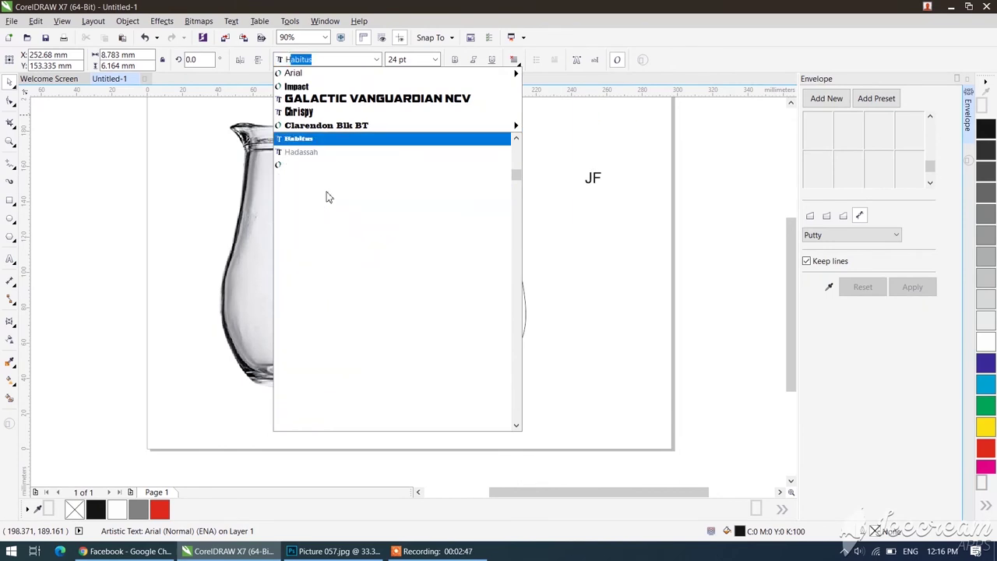
text(rosh)
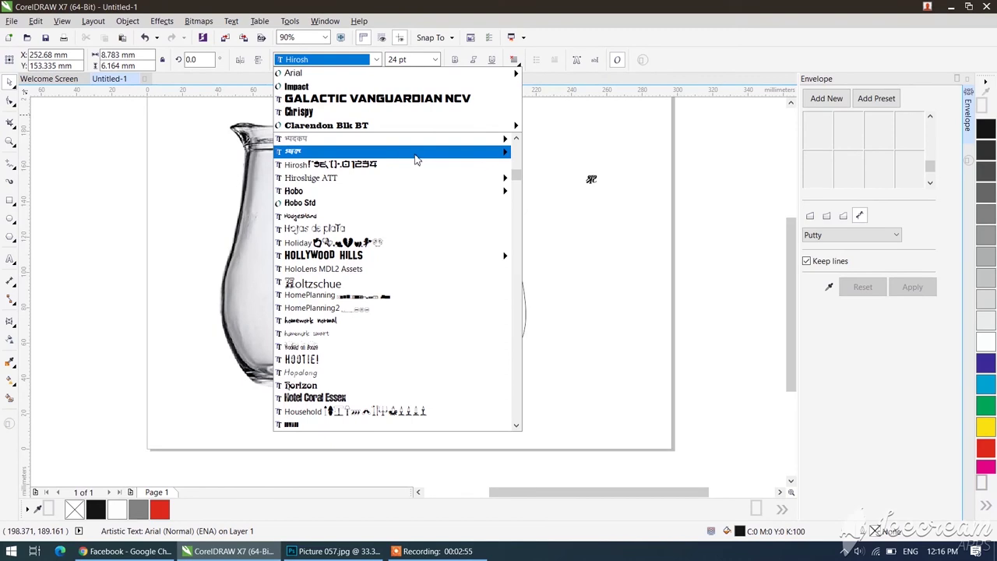
mouse_move(512, 155)
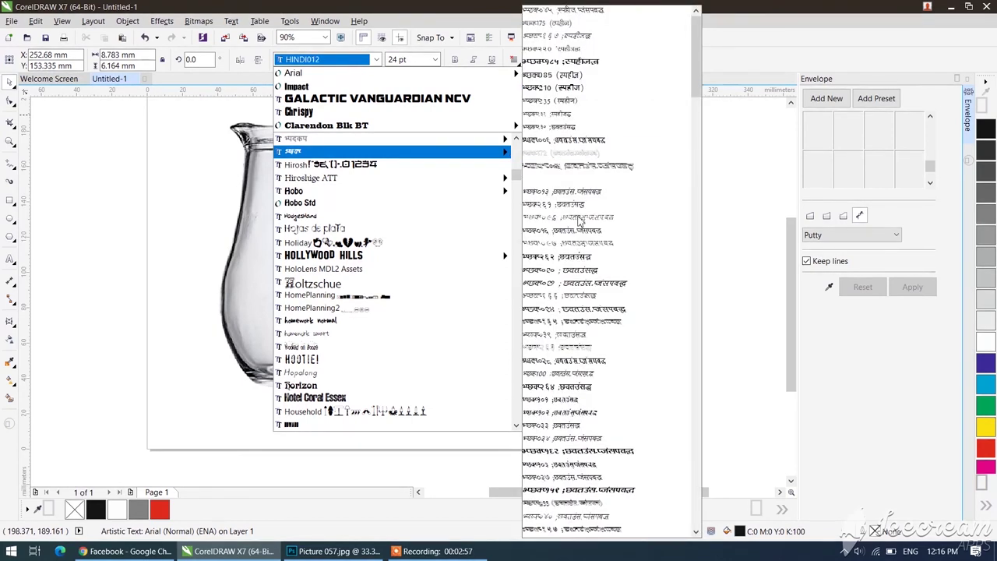
scroll(585, 402, down, 5)
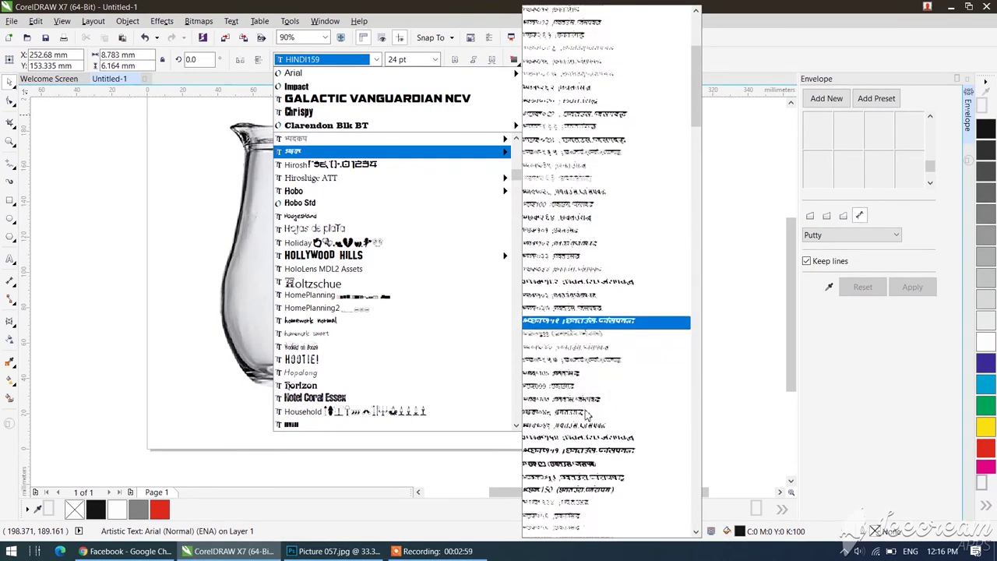
scroll(587, 417, down, 5)
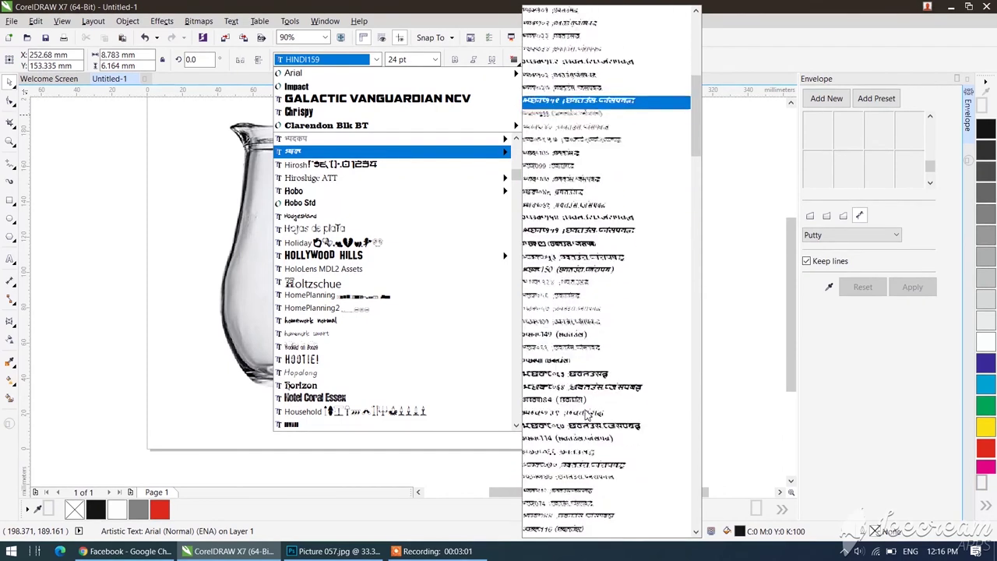
scroll(588, 418, down, 6)
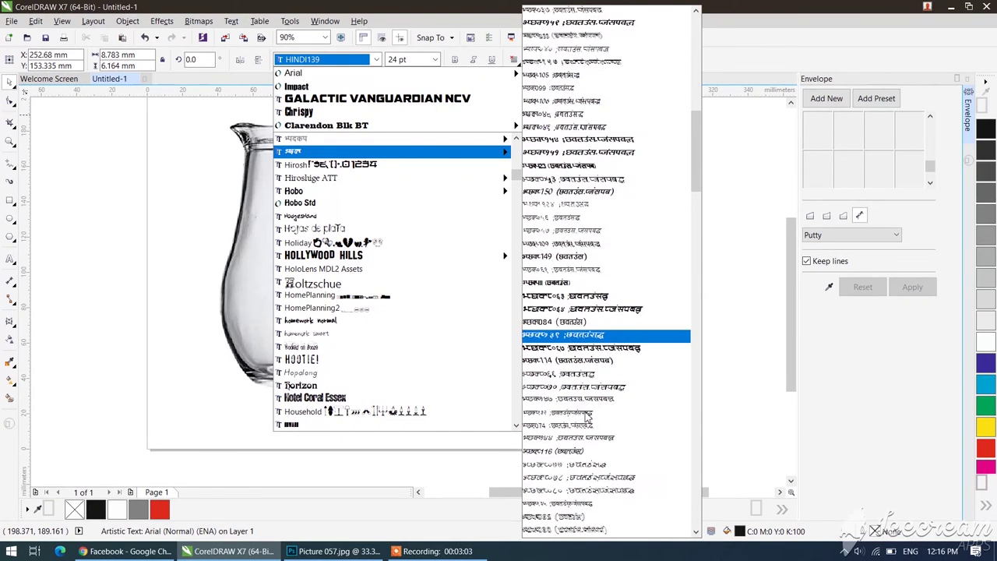
scroll(588, 418, down, 5)
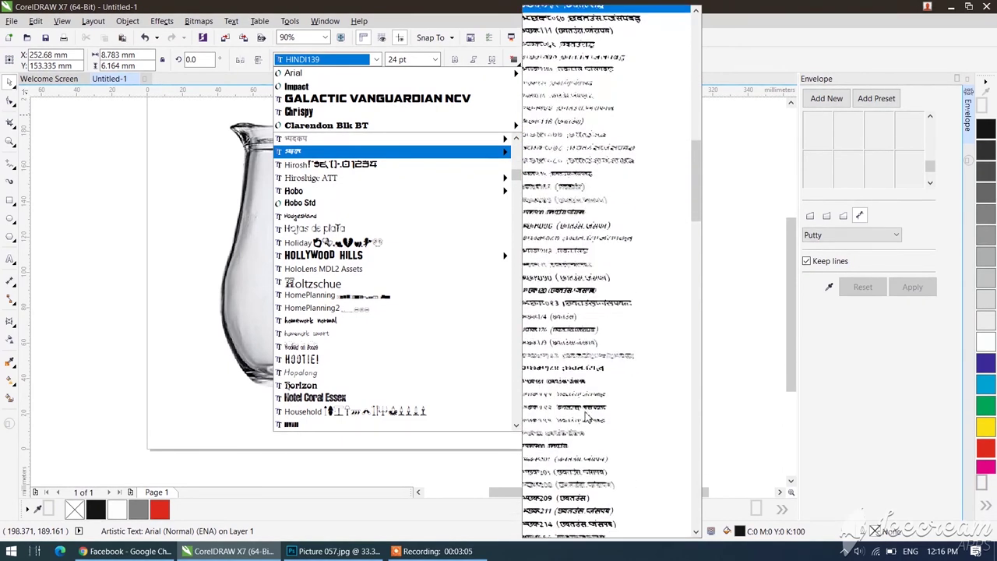
scroll(584, 427, down, 8)
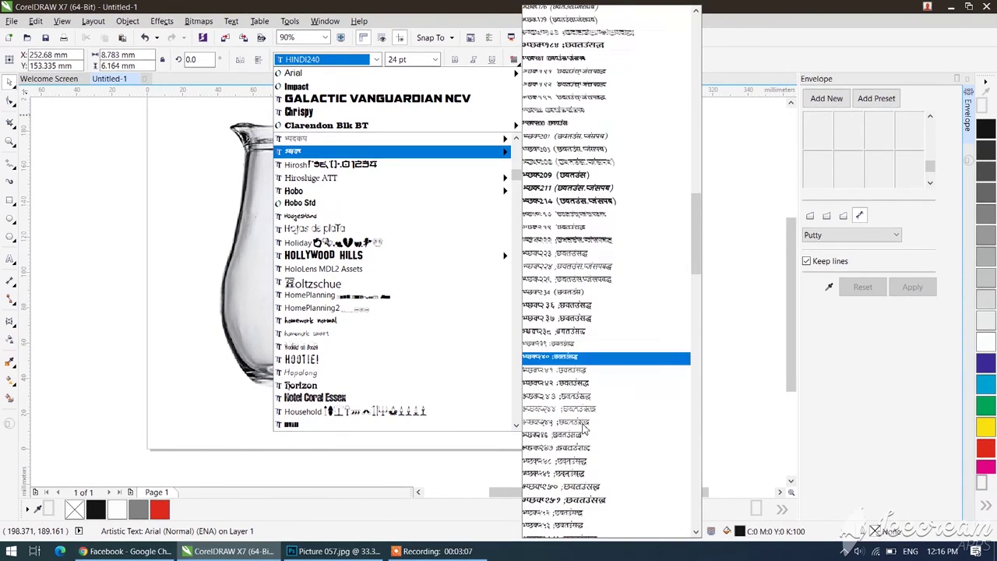
scroll(584, 426, down, 2)
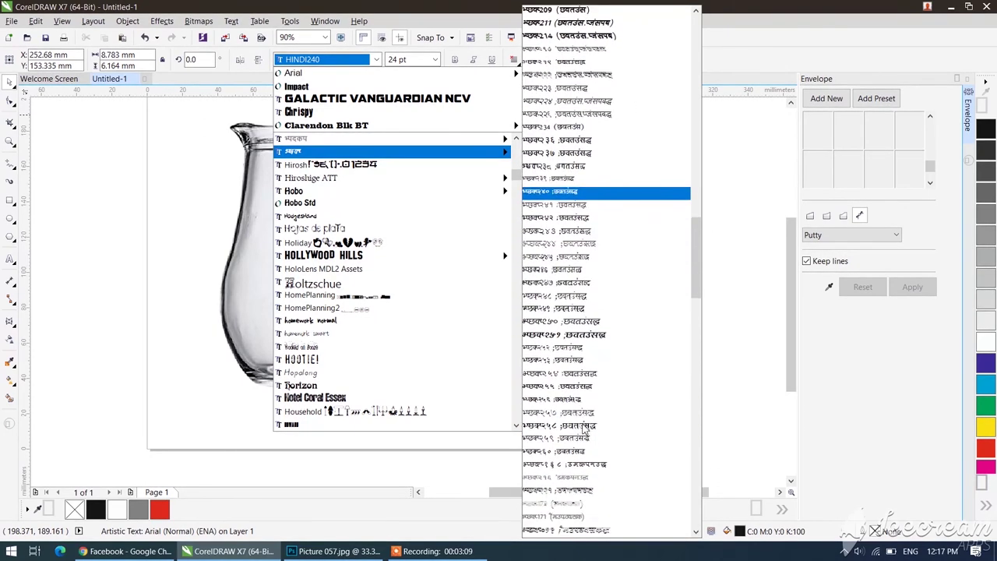
scroll(584, 427, down, 4)
scroll(584, 427, down, 3)
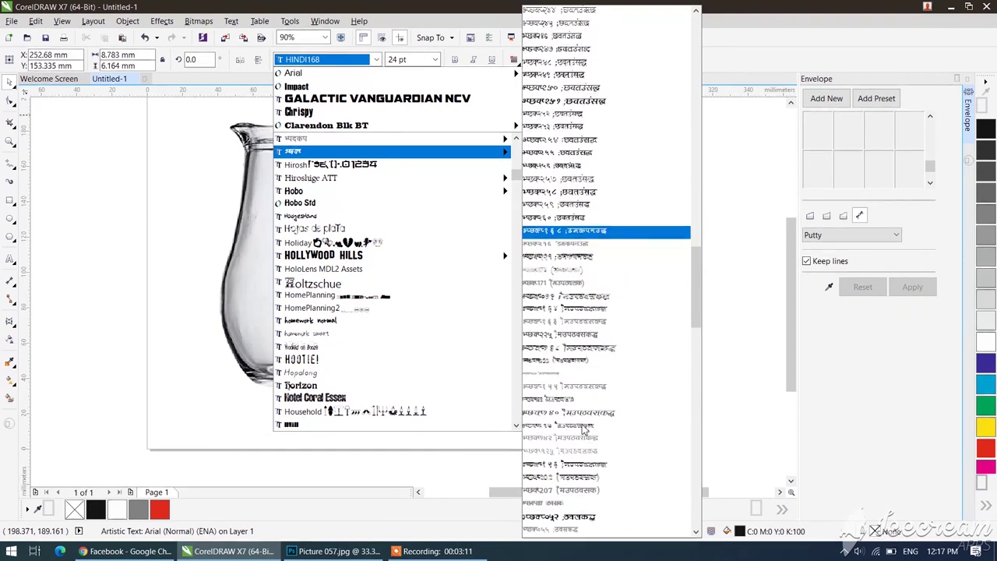
scroll(584, 428, down, 2)
scroll(584, 427, down, 2)
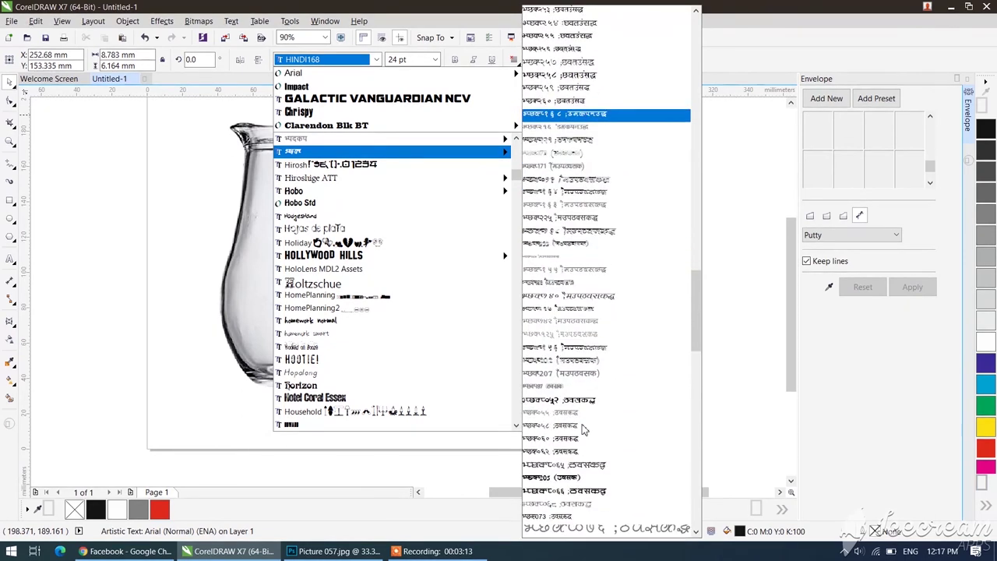
scroll(584, 426, down, 1)
scroll(584, 427, down, 4)
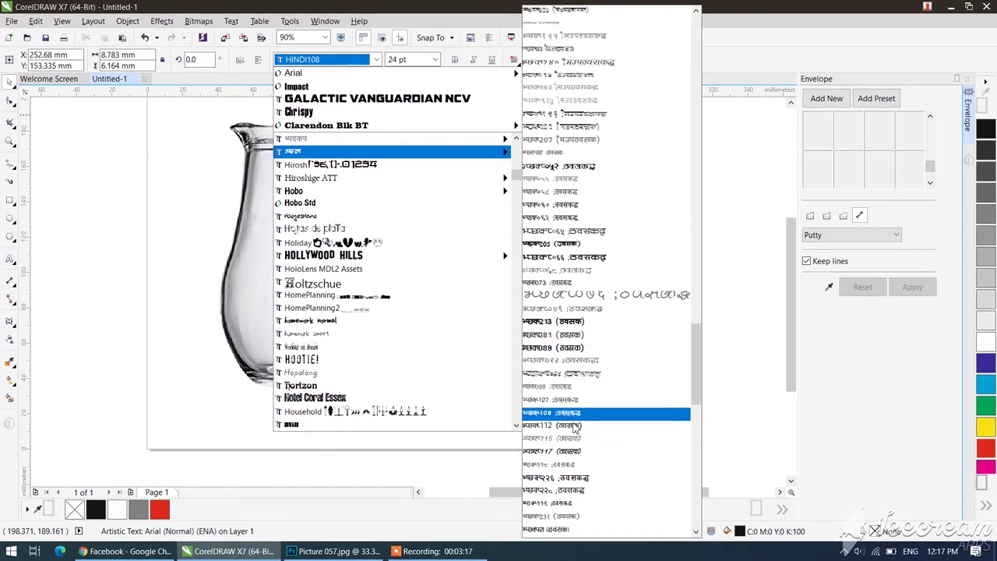
scroll(574, 436, down, 4)
click(572, 385)
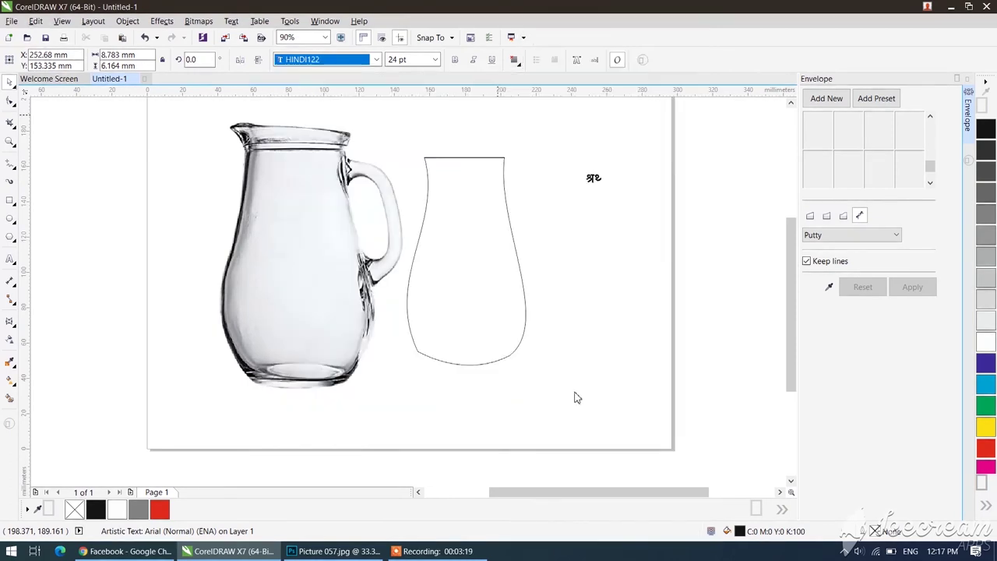
key(Escape)
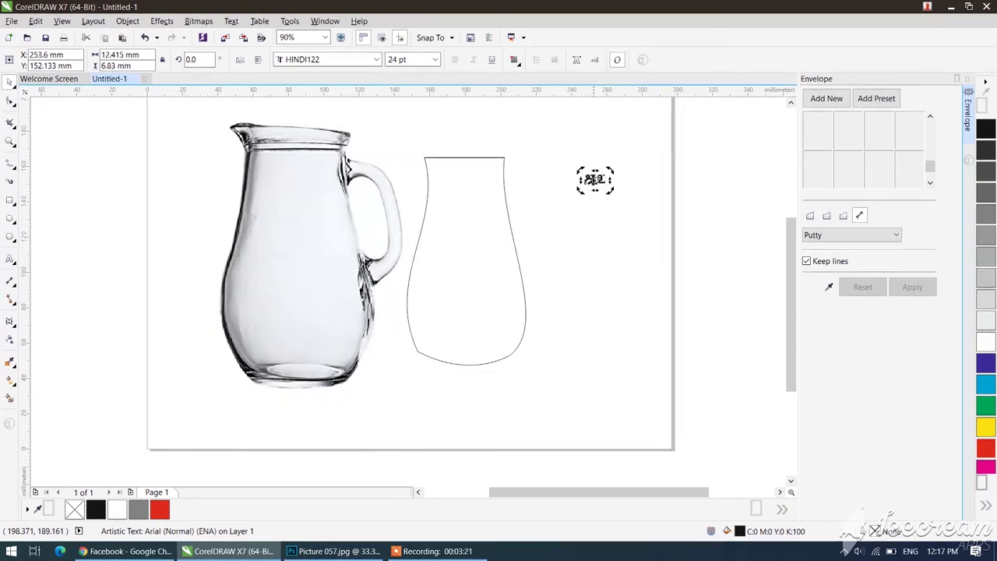
key(Escape)
Step: Change the text beside the jug-body outline to the HINDI111 font
click(594, 180)
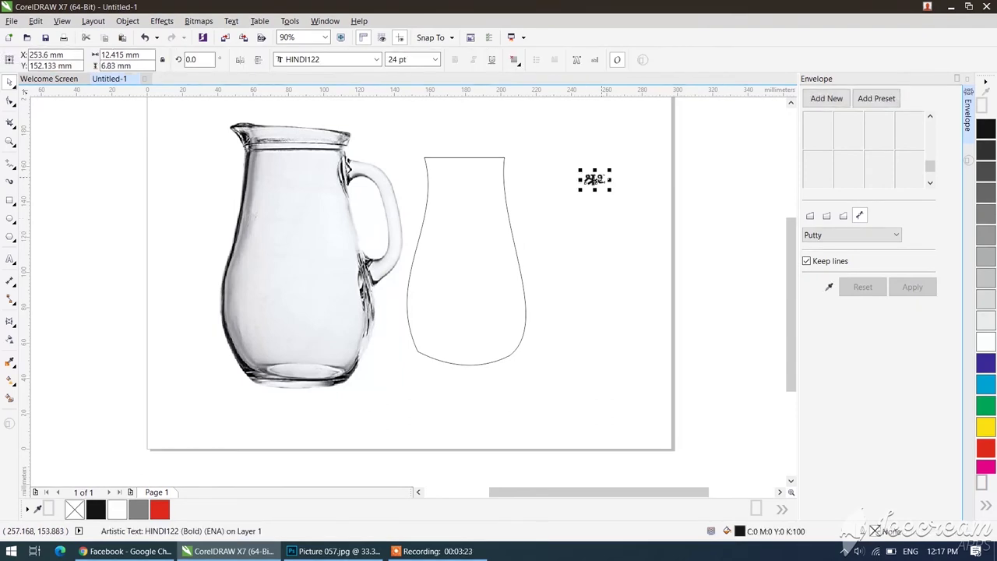
scroll(594, 179, up, 5)
click(305, 60)
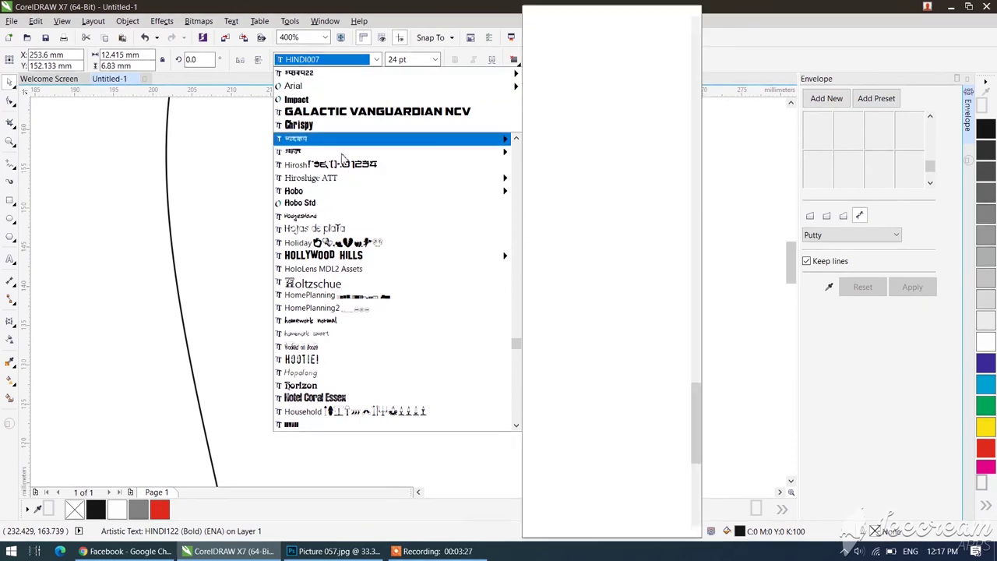
mouse_move(352, 153)
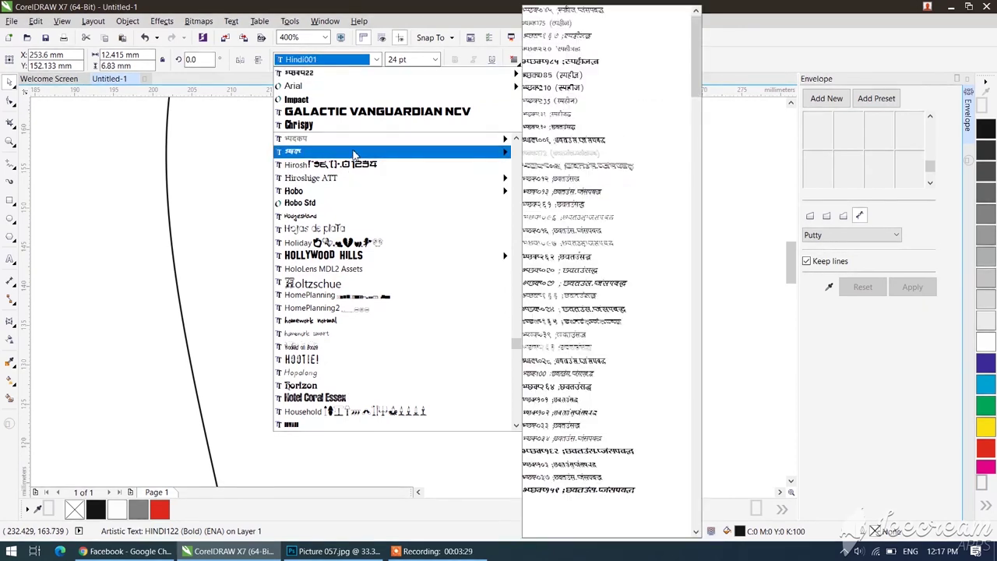
scroll(580, 487, down, 7)
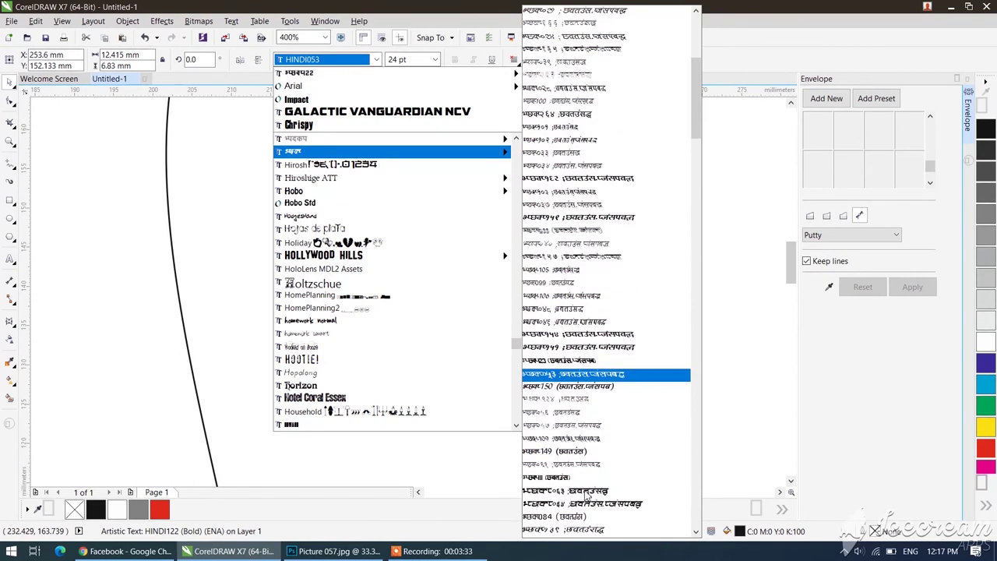
click(581, 478)
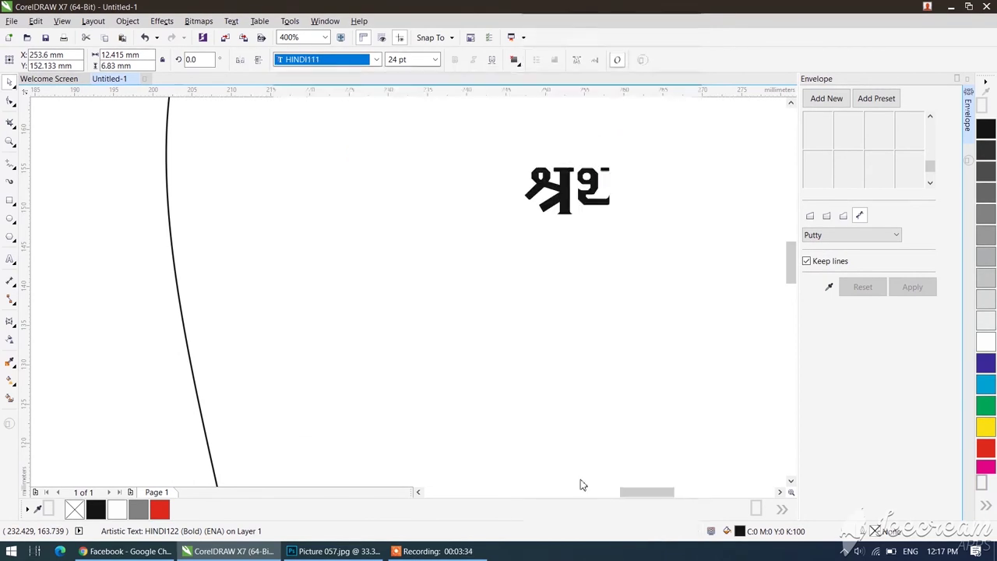
click(592, 209)
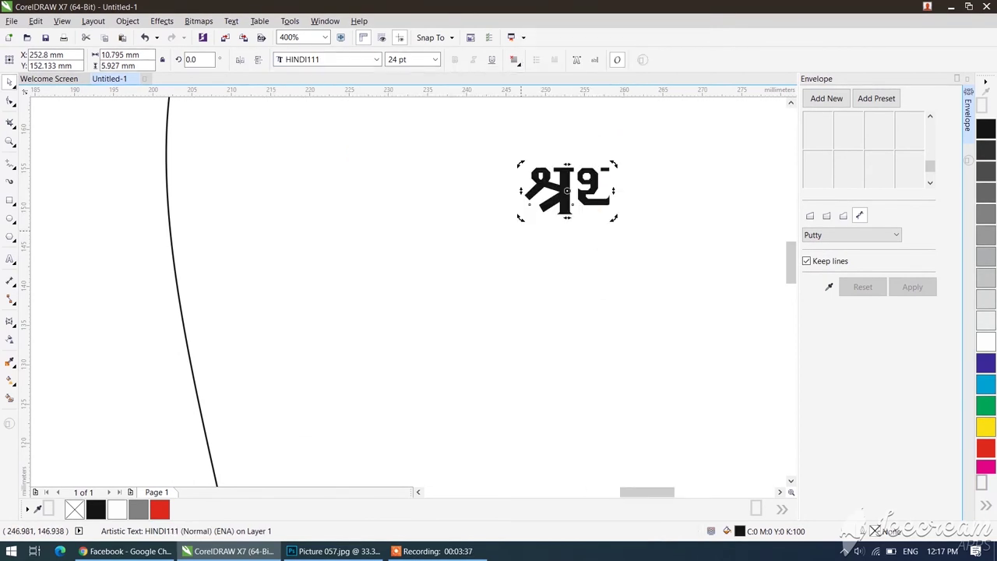
Step: Replace the text beside the jug-body outline with four separate lines reading जल, ही, जीवन and है
click(8, 260)
key(ctrl+a)
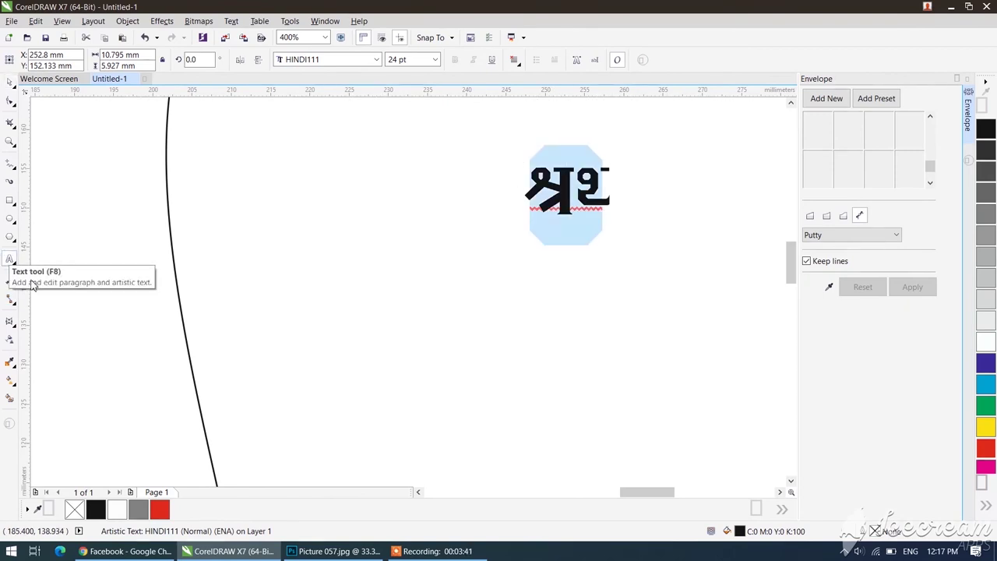
text(Tky)
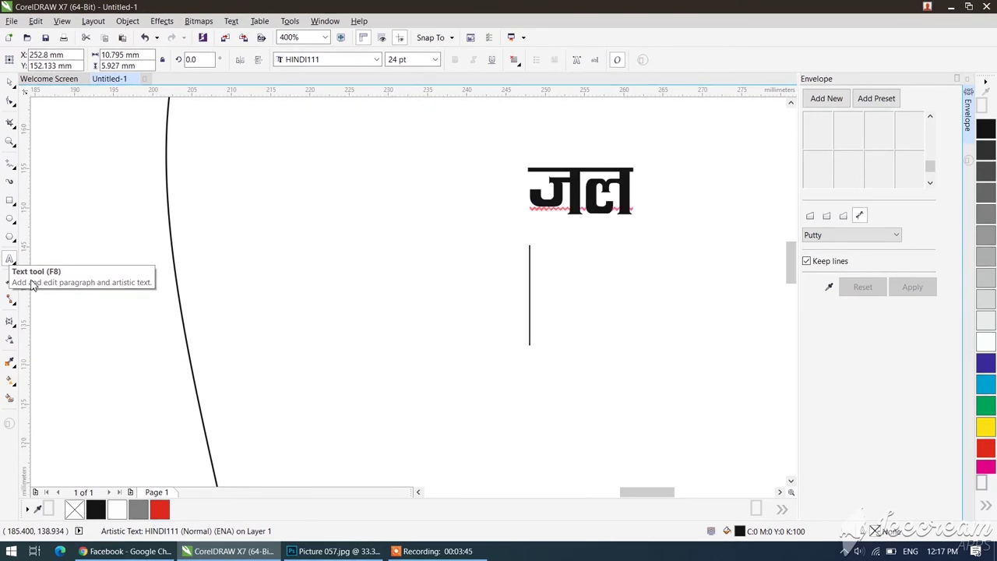
key(Return)
text(gh)
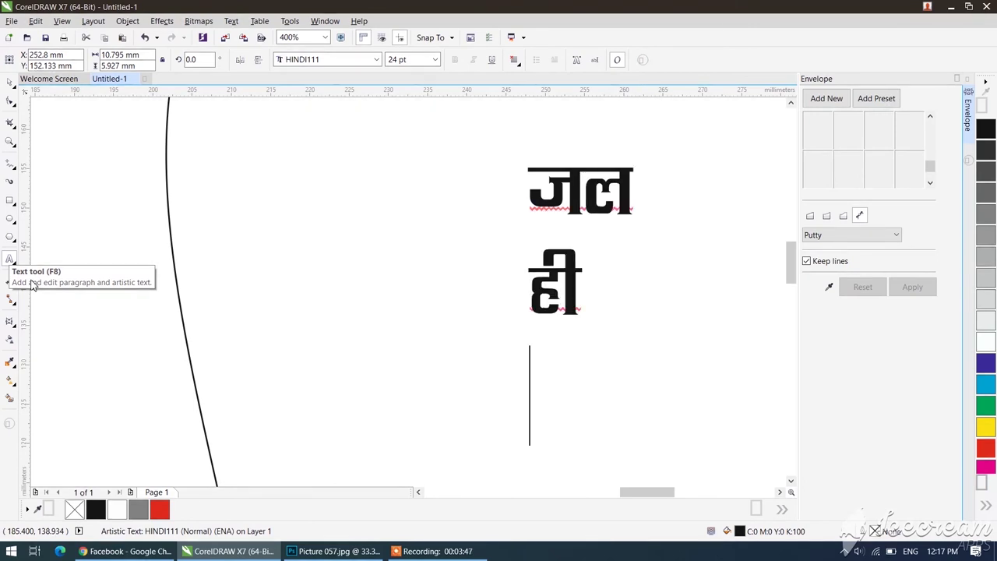
text(thou)
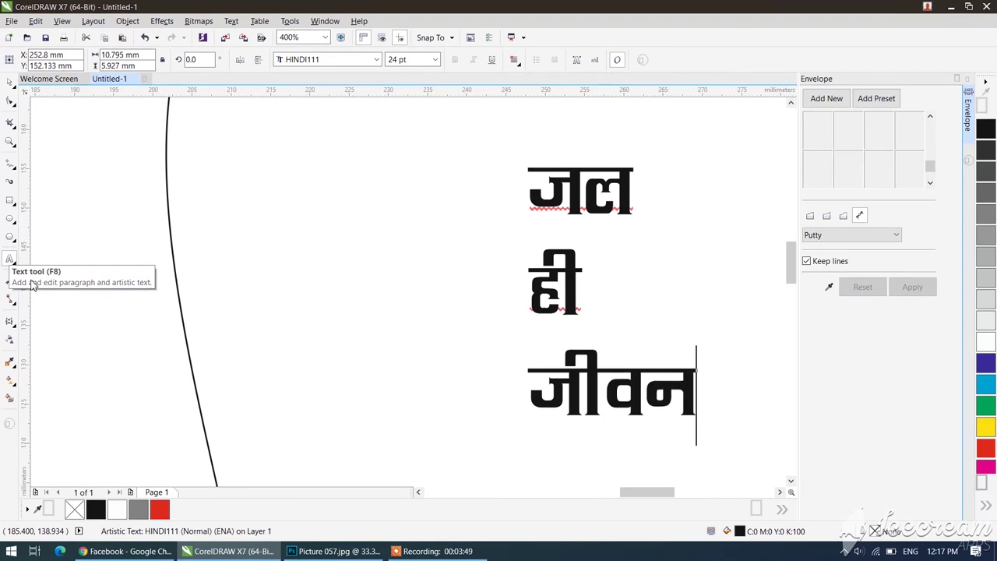
key(Return)
text(g)
key(ctrl+space)
Step: Center-align the four lines of Hindi text
scroll(496, 281, down, 1)
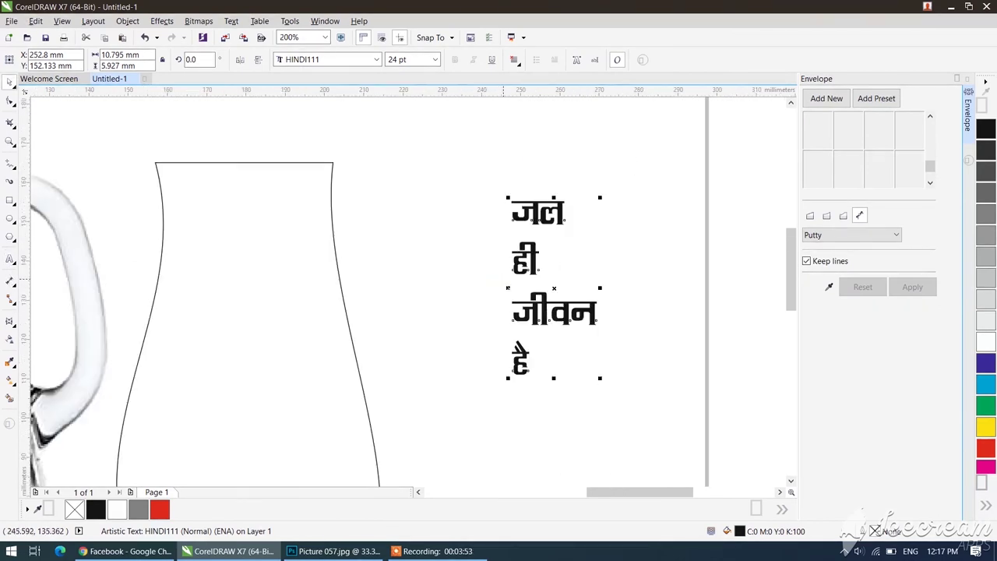
click(514, 60)
click(539, 101)
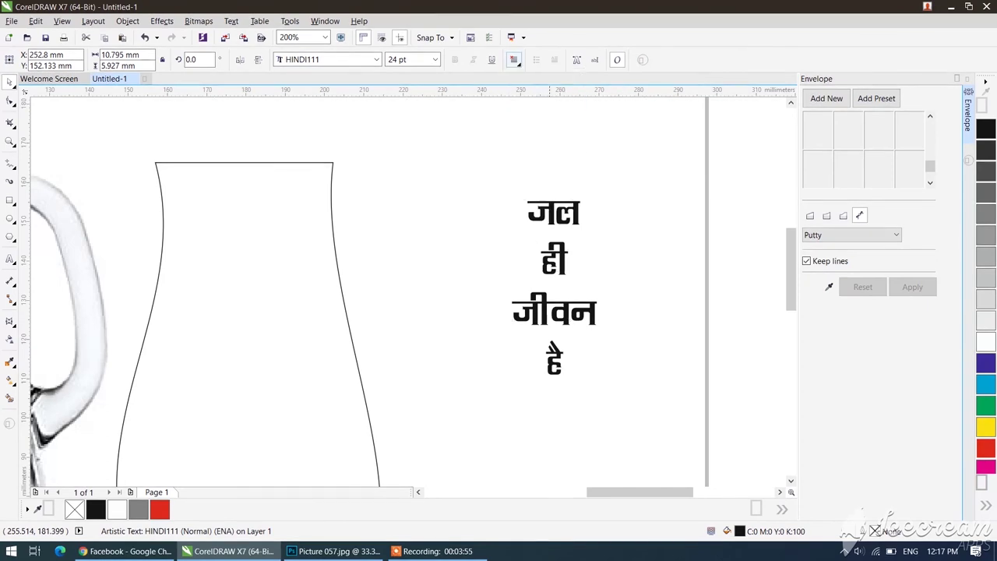
Step: Enlarge the four-line text to about 59 by 120 mm and place it beside the jug-body outline, away from the jug picture
drag(563, 272, 264, 268)
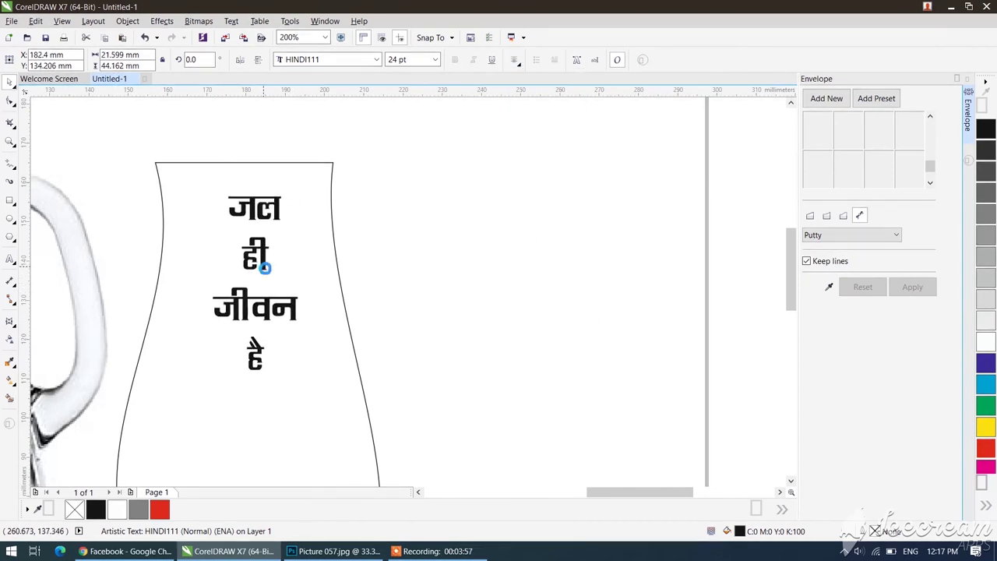
scroll(453, 137, down, 1)
scroll(453, 137, down, 2)
drag(413, 196, 453, 271)
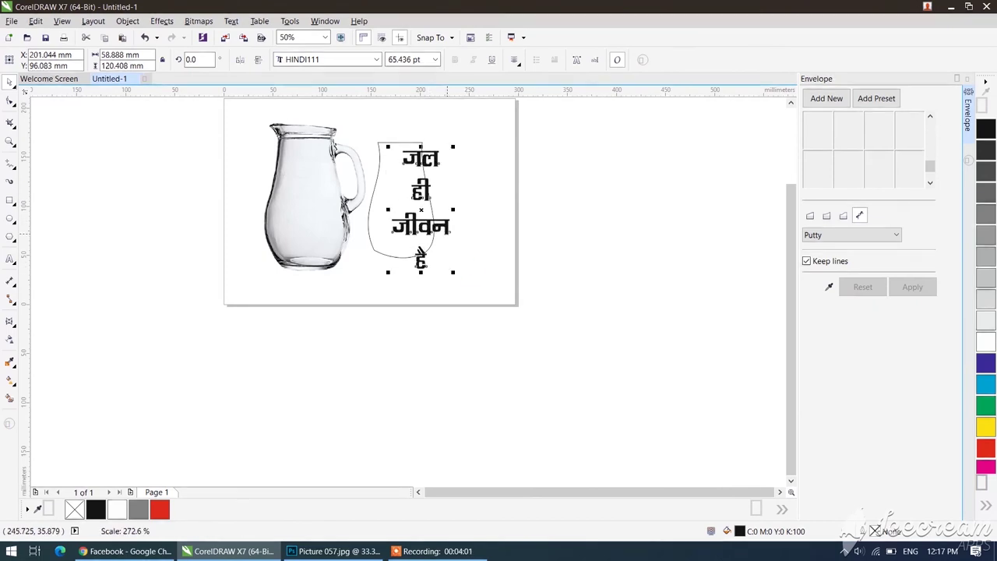
drag(448, 230, 500, 221)
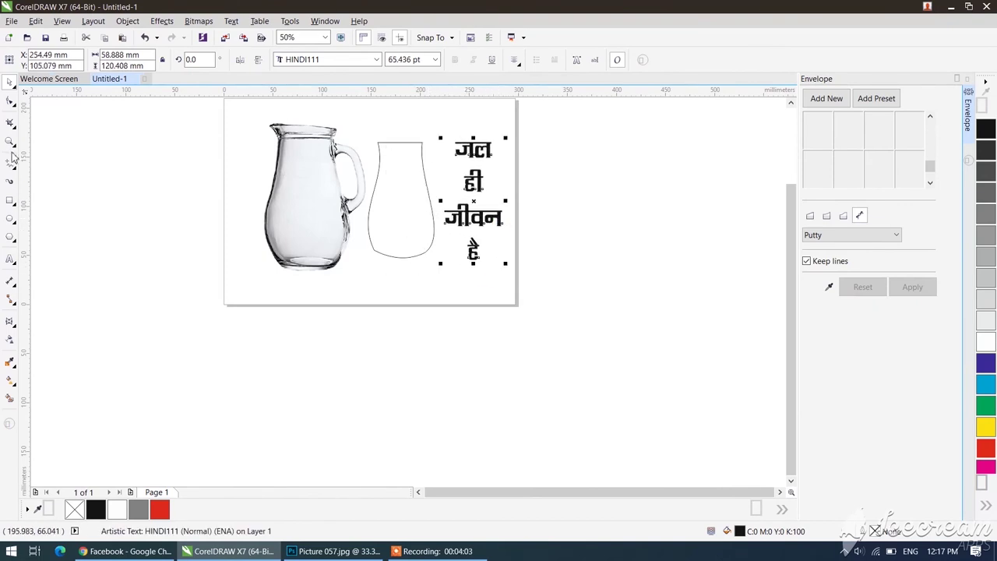
Step: Tighten the line spacing of the Hindi text and scale it to about 73 by 107 mm
click(10, 100)
mouse_move(443, 264)
mouse_down()
mouse_move(449, 227)
mouse_move(427, 260)
mouse_up()
key(space)
drag(474, 216, 484, 225)
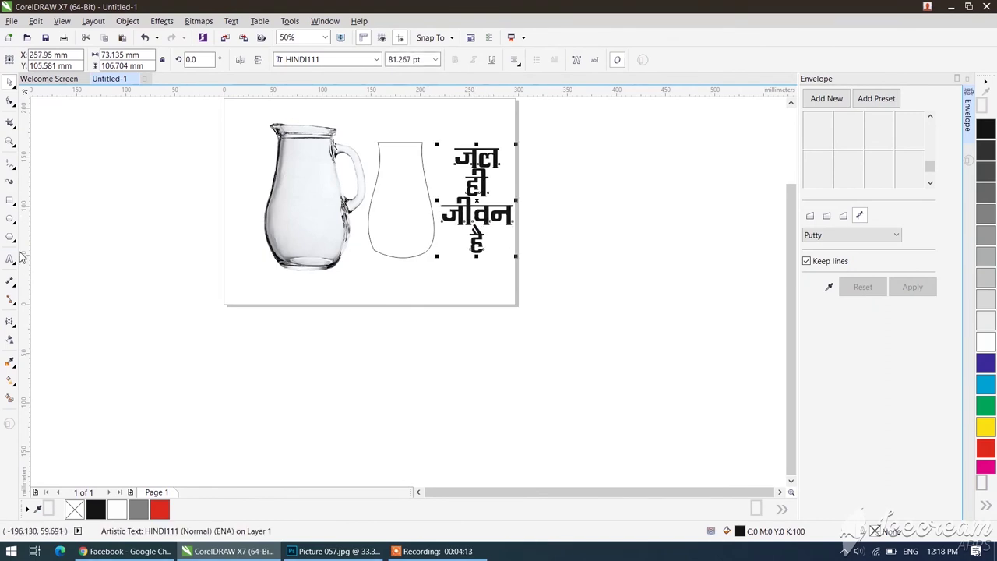
Step: Break the Hindi text into separate lines and resize ही, जीवन and है to about 51, 52 and 49 mm wide
drag(484, 224, 484, 224)
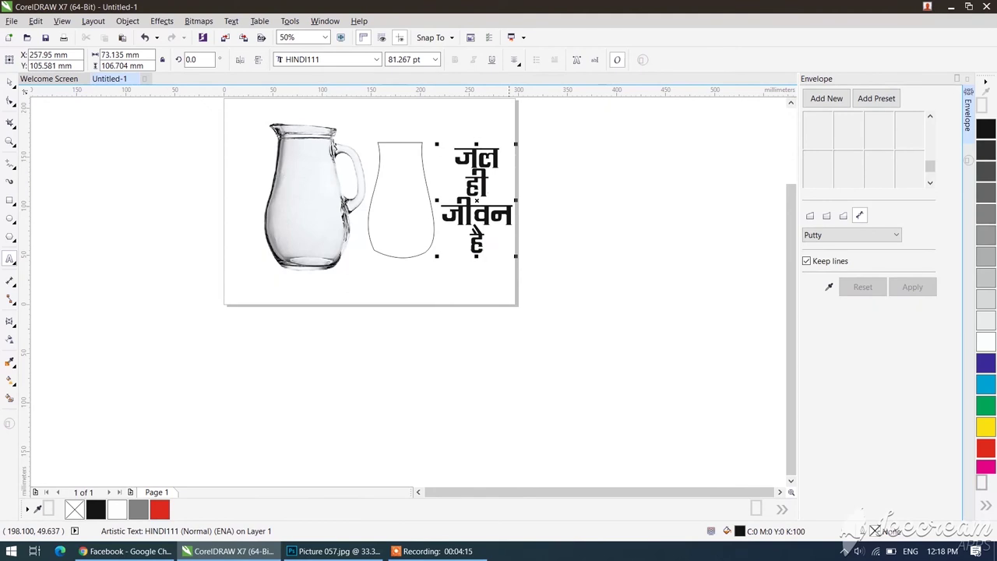
key(ctrl+k)
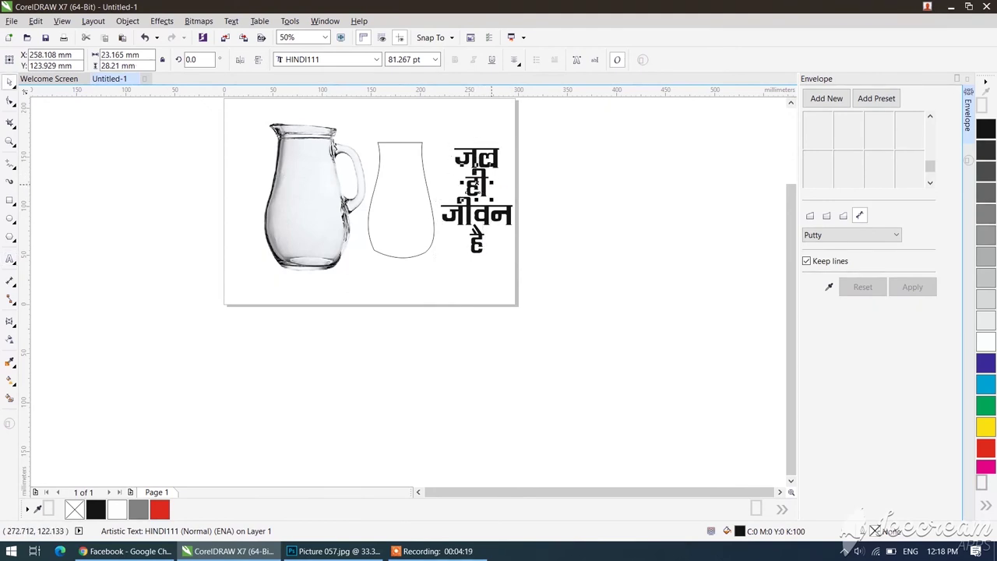
drag(497, 185, 505, 183)
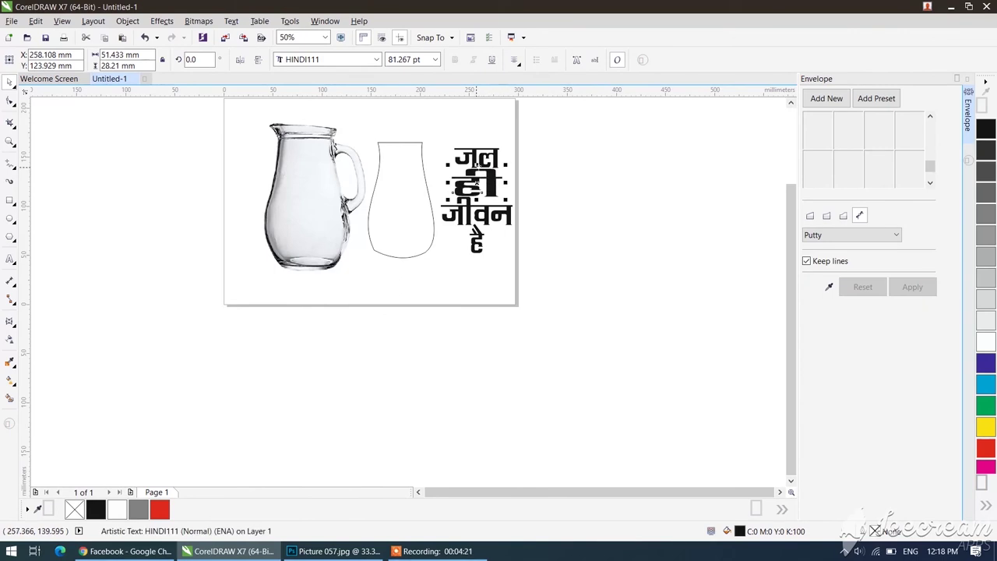
ctrl+click(475, 222)
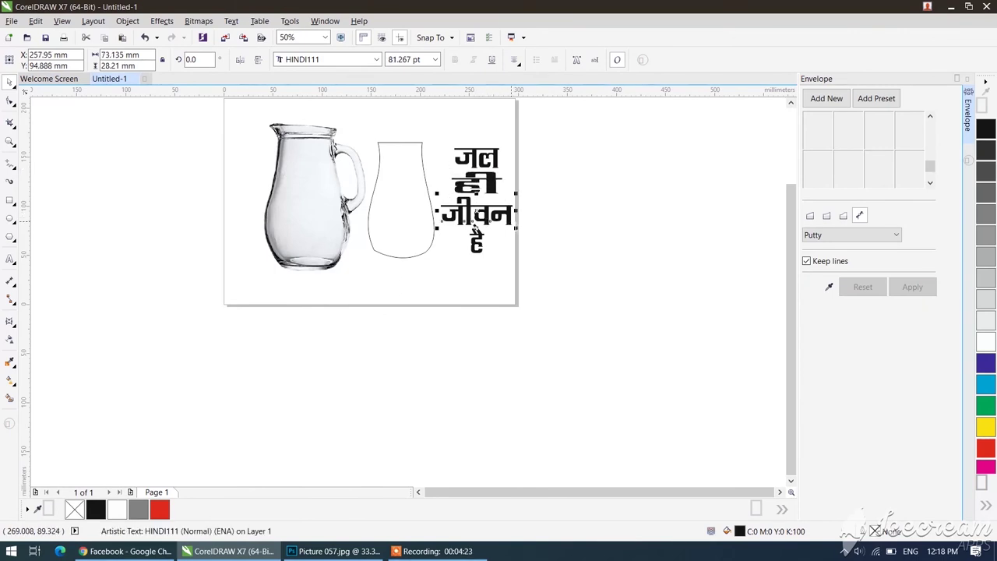
drag(516, 212, 500, 243)
click(478, 243)
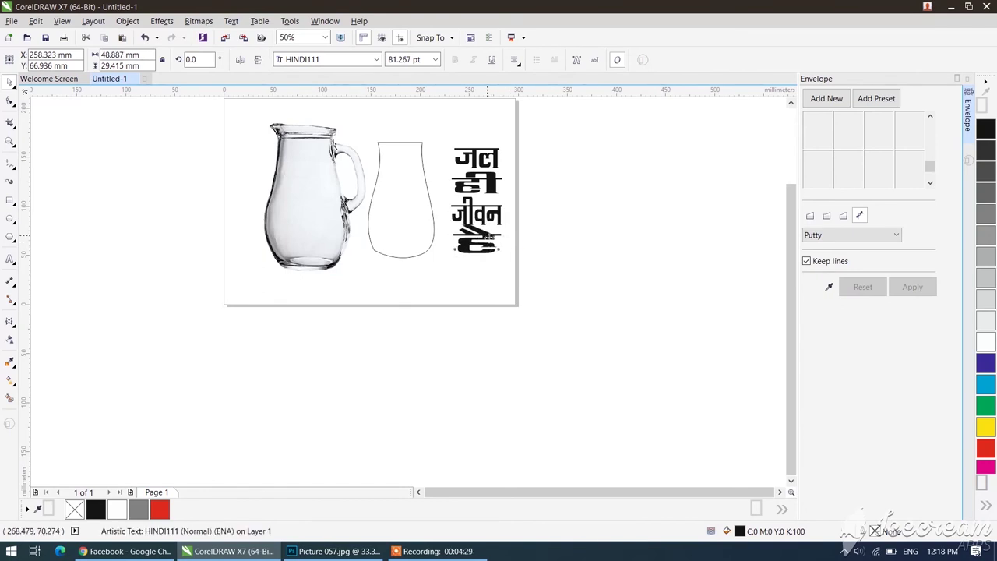
Step: Group the four Hindi lines and apply an envelope picked from the jug-body outline
drag(554, 129, 428, 272)
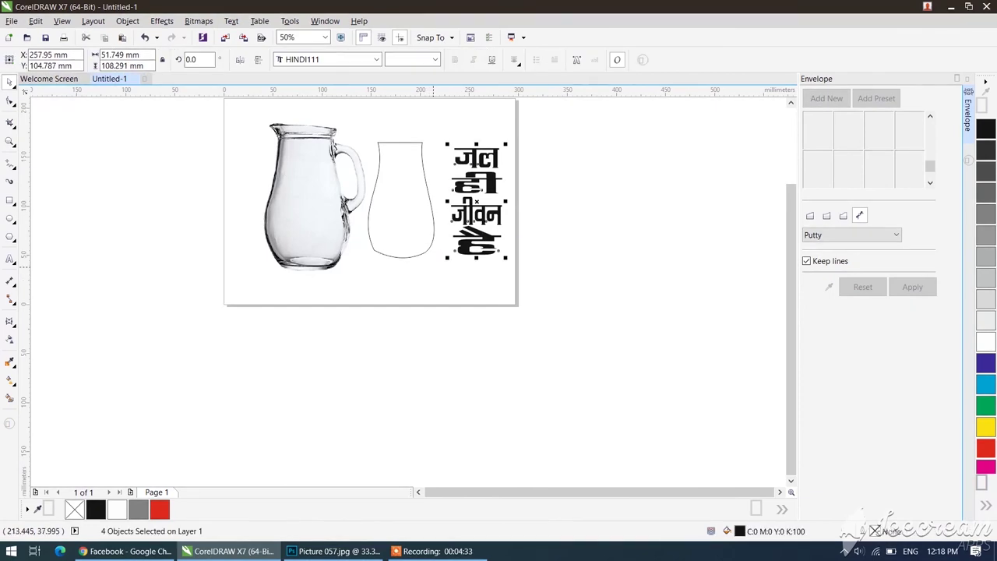
key(ctrl+g)
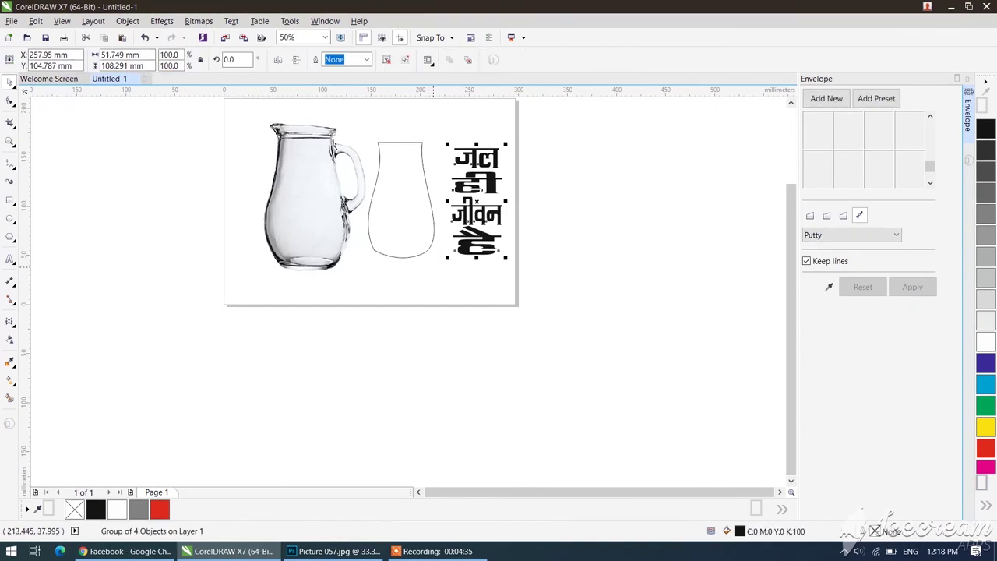
click(830, 288)
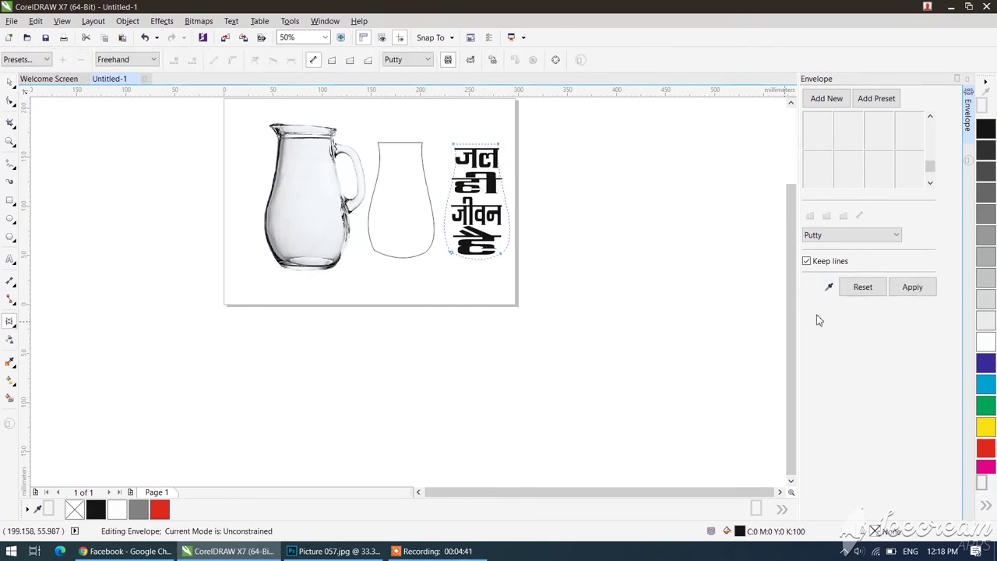
click(912, 287)
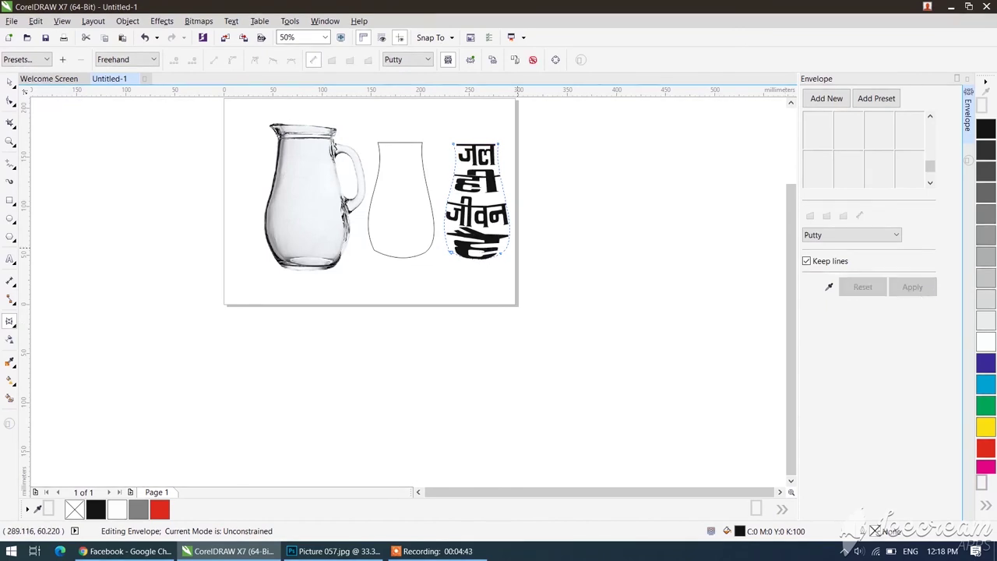
Step: Place the shaped Hindi text over the body of the jug picture and scale it to about 60 by 110 mm
key(space)
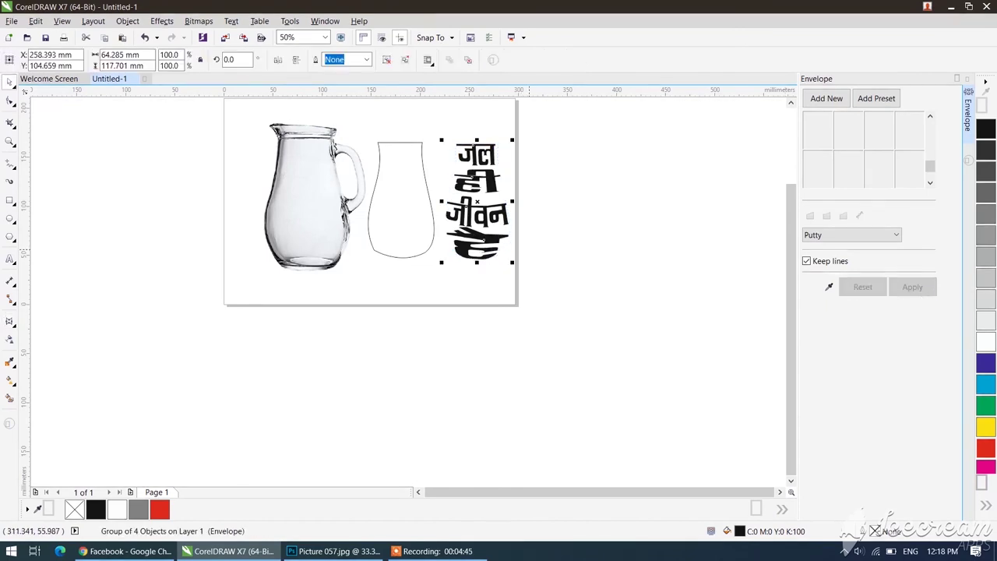
drag(477, 184, 304, 185)
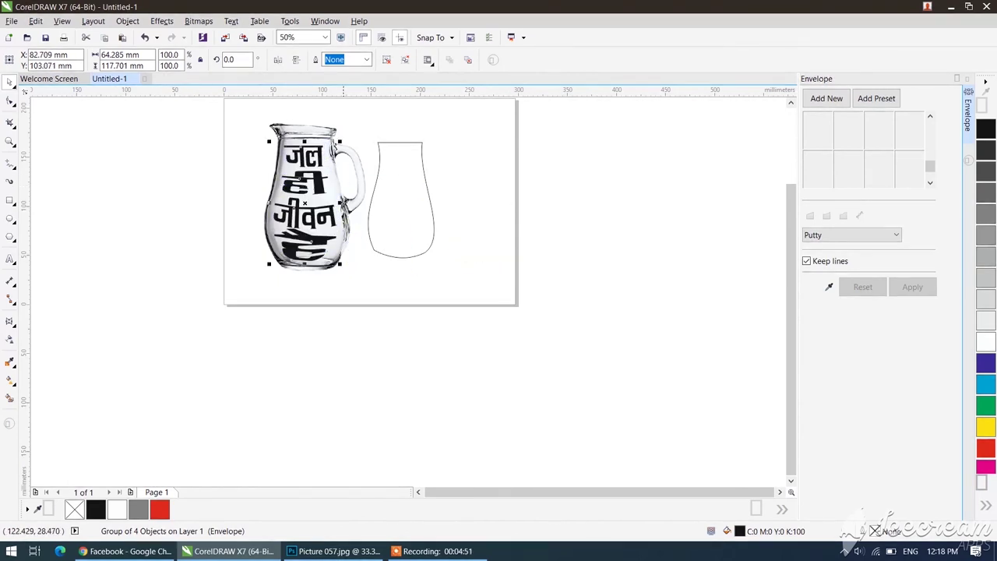
drag(339, 263, 337, 261)
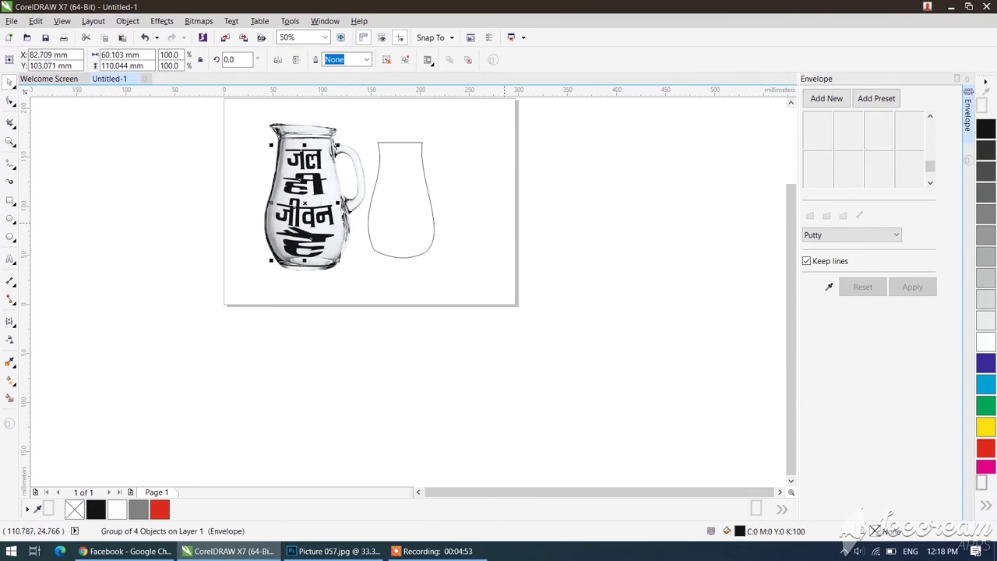
click(504, 235)
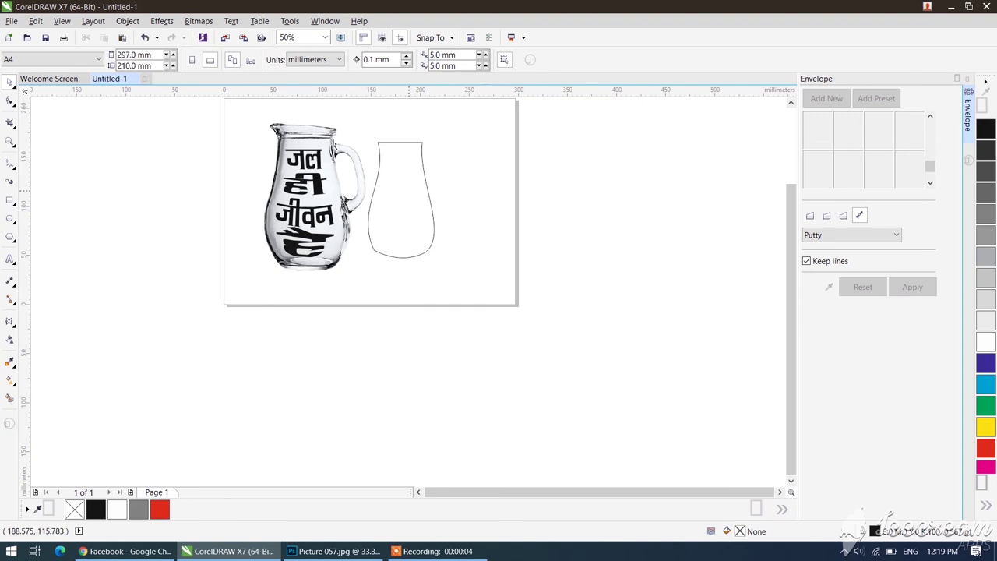
Step: Move the jug-body outline farther away from the jug picture, to about X 245 mm, Y 97 mm
drag(442, 205, 488, 209)
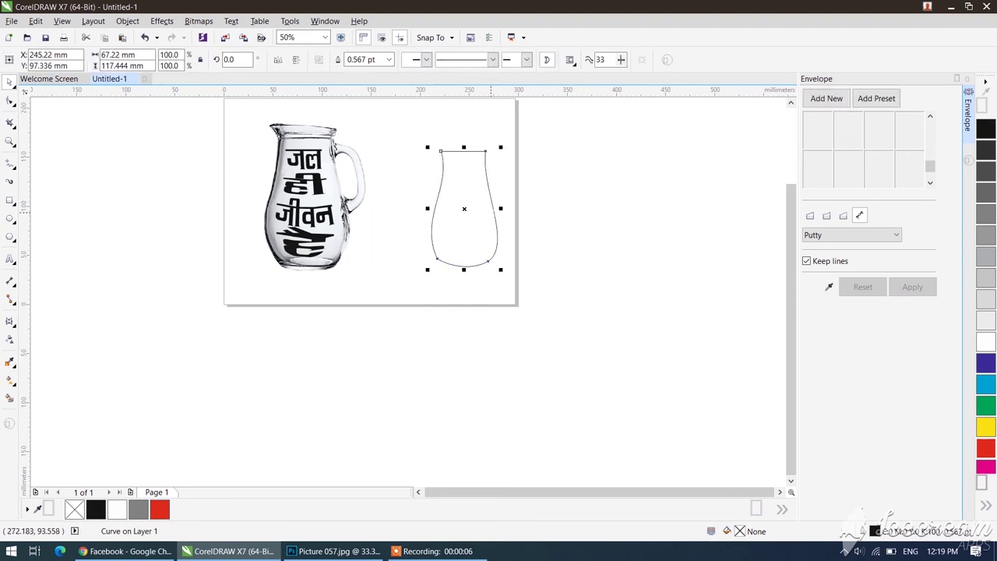